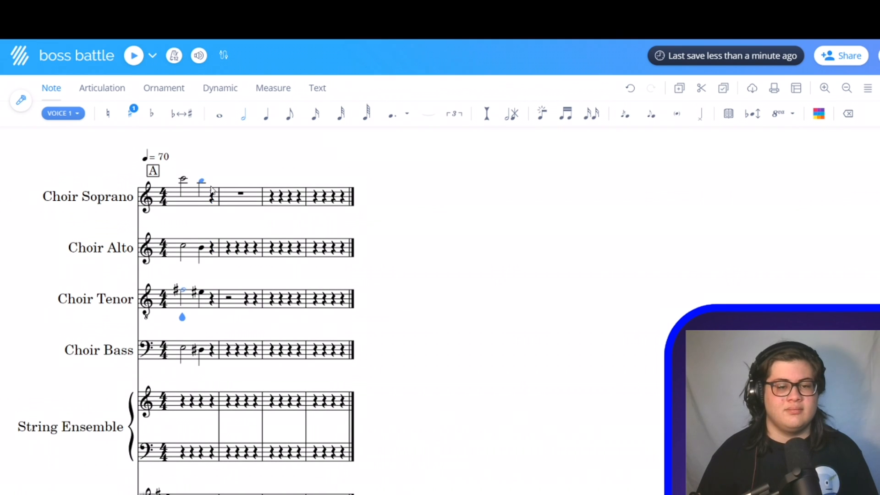
- Delete the selected choir notes in the first measure, from the soprano staff down to the bass staff
drag(212, 191, 170, 338)
key(Delete)
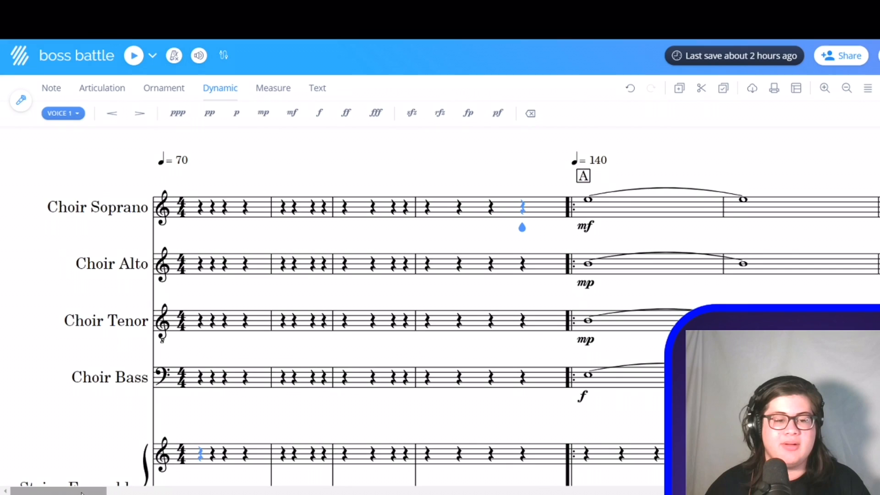
- Examine the intro and the opening of section A across the choir, string, horn, brass and piano staves, and play the score
drag(81, 492, 830, 460)
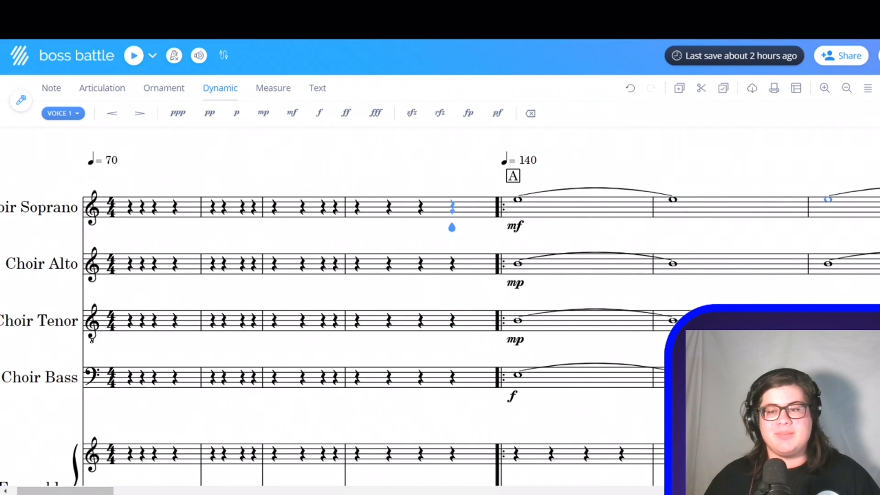
scroll(440, 302, down, 10)
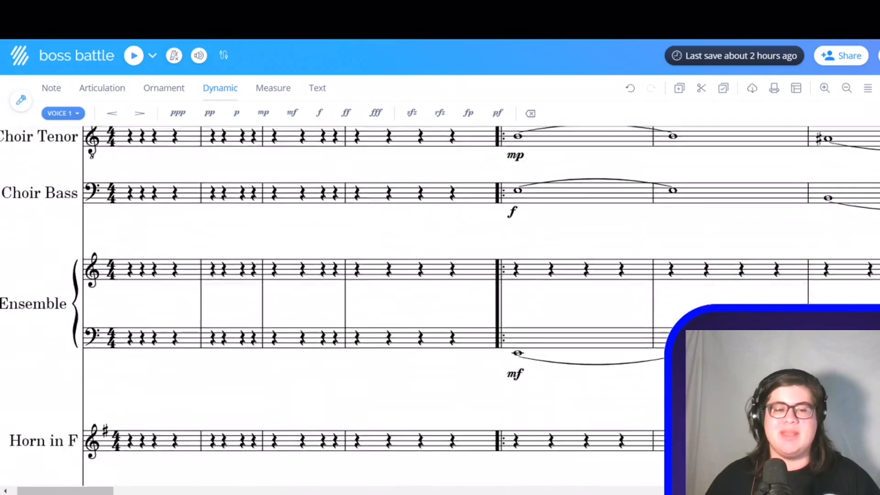
scroll(618, 393, up, 8)
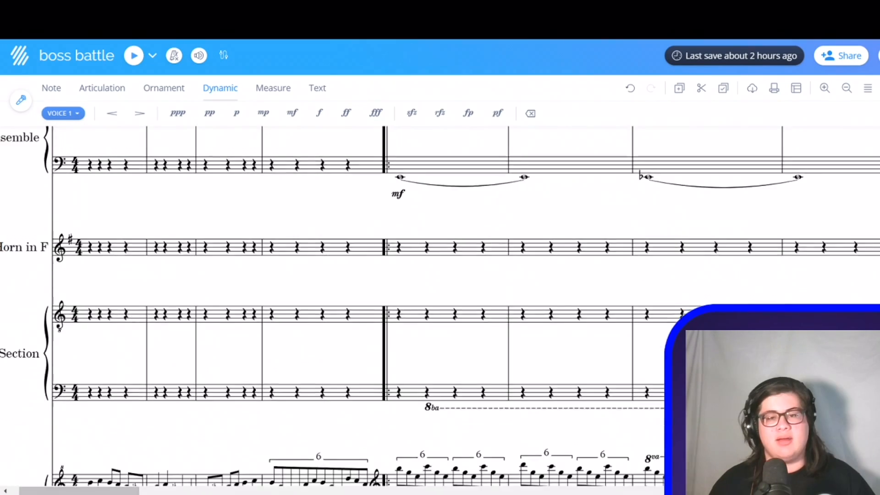
scroll(619, 393, up, 2)
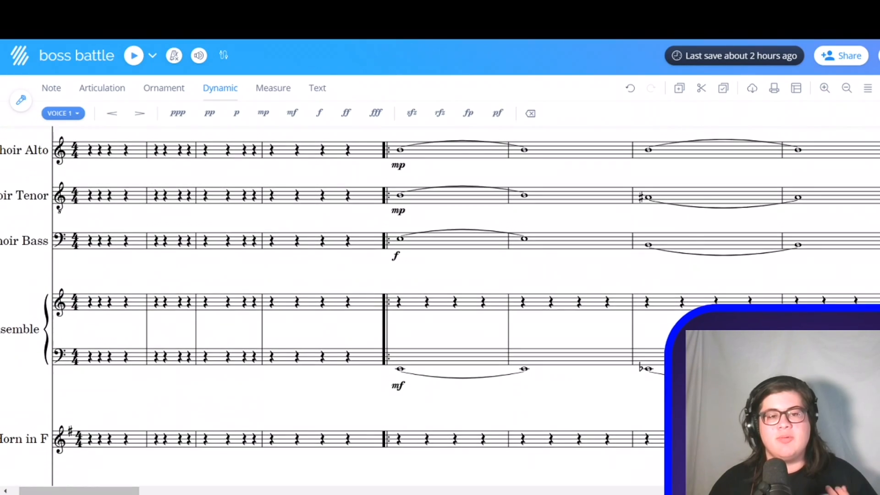
scroll(347, 158, up, 2)
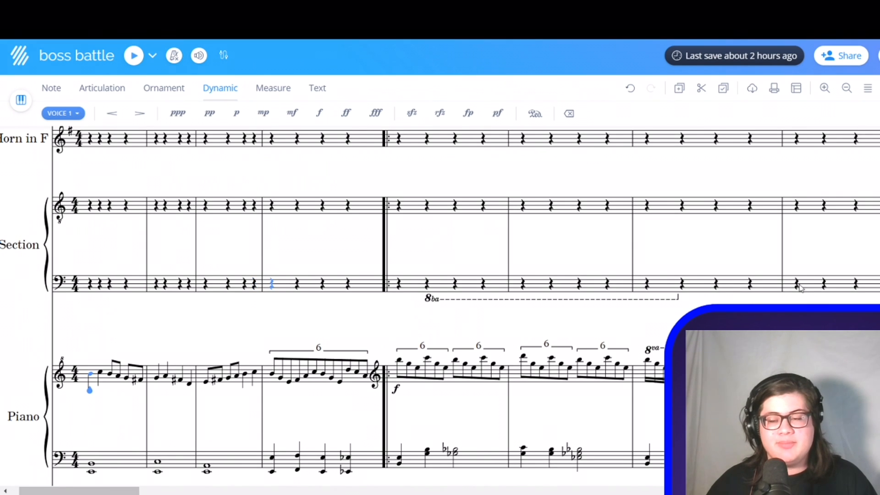
scroll(357, 302, down, 2)
scroll(357, 302, up, 10)
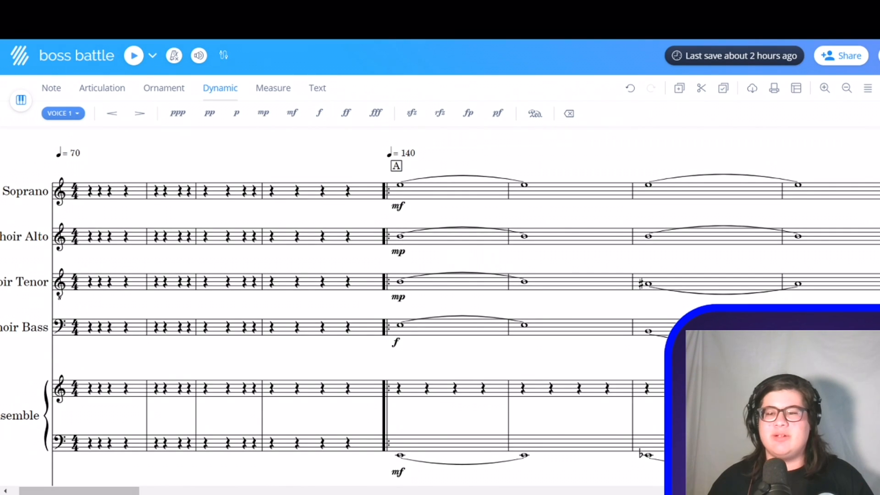
scroll(440, 304, down, 2)
scroll(440, 305, up, 1)
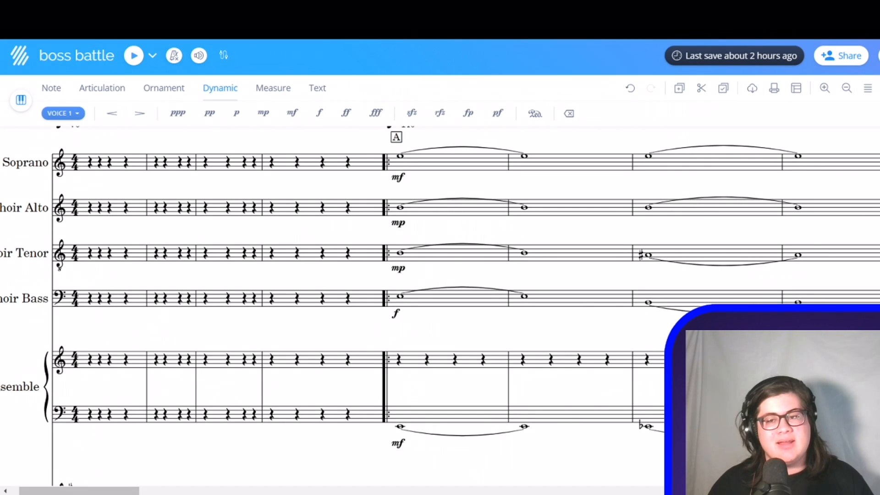
scroll(440, 290, up, 1)
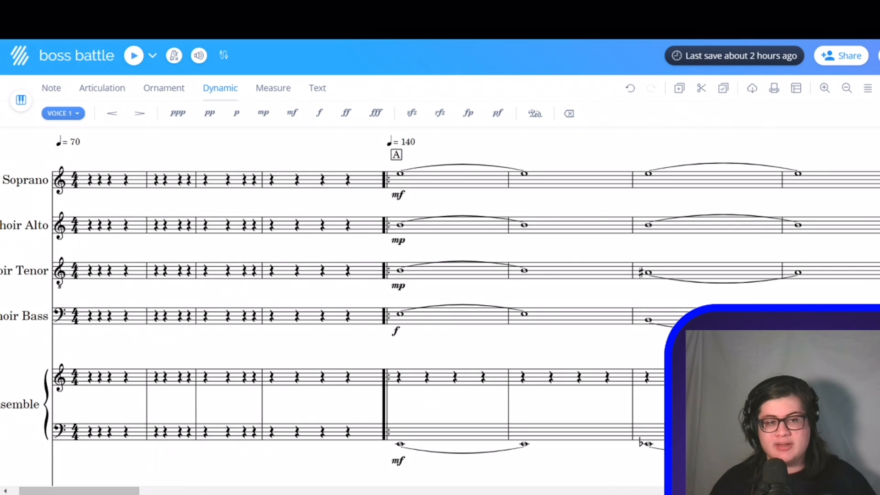
click(134, 56)
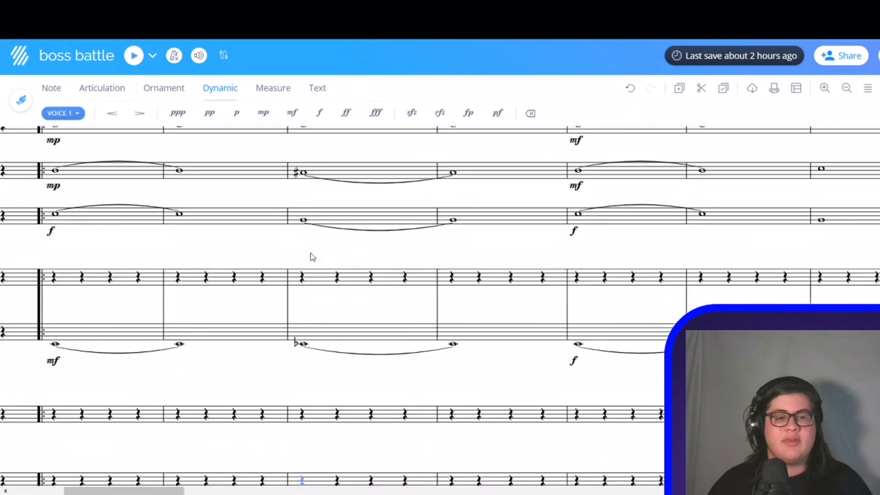
- Play section A from its opening choir notes several times, opening the instrument playback settings between playbacks
scroll(310, 255, up, 3)
click(55, 236)
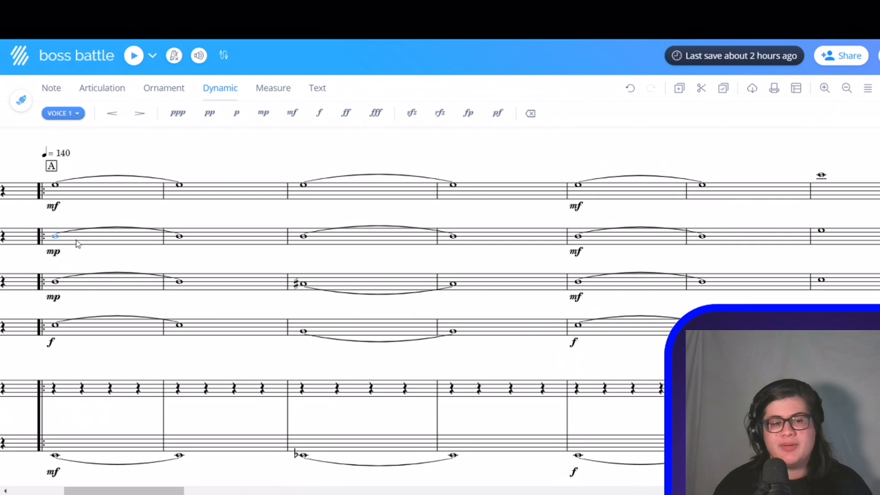
click(54, 252)
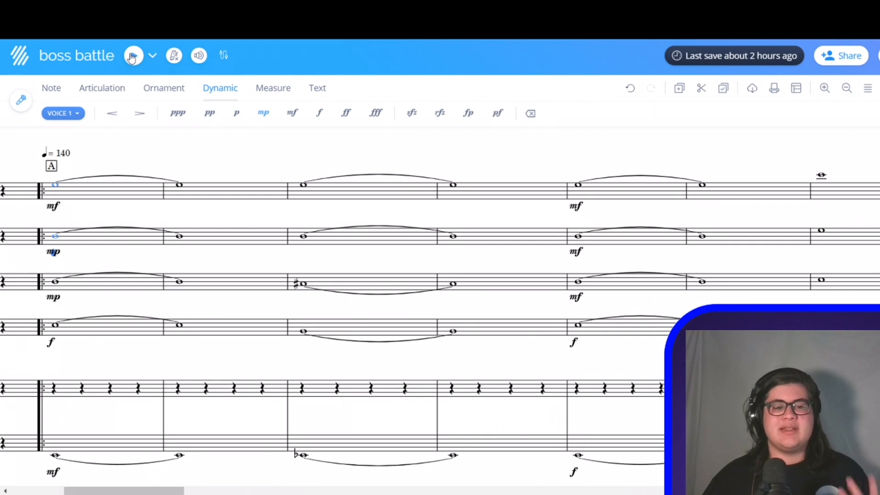
click(132, 56)
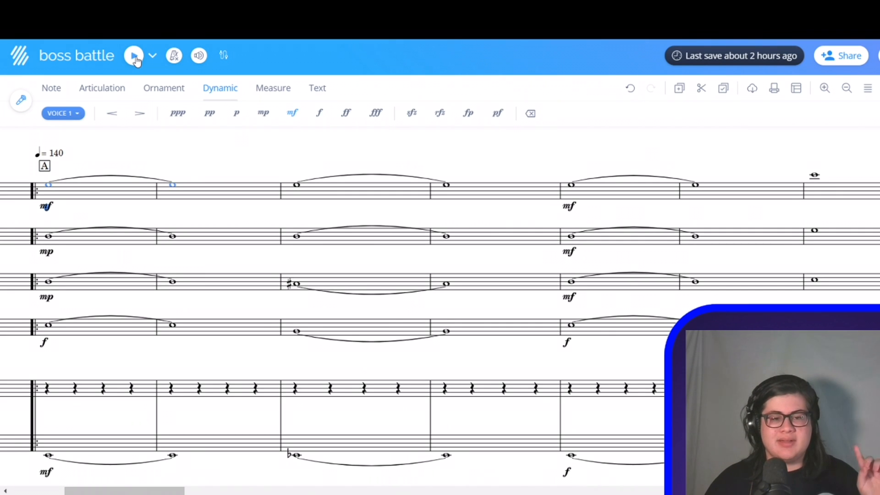
click(134, 56)
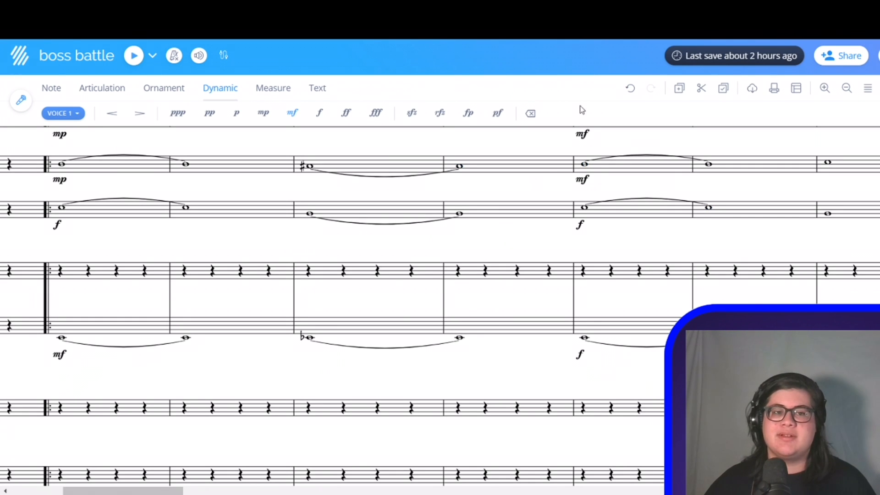
click(198, 56)
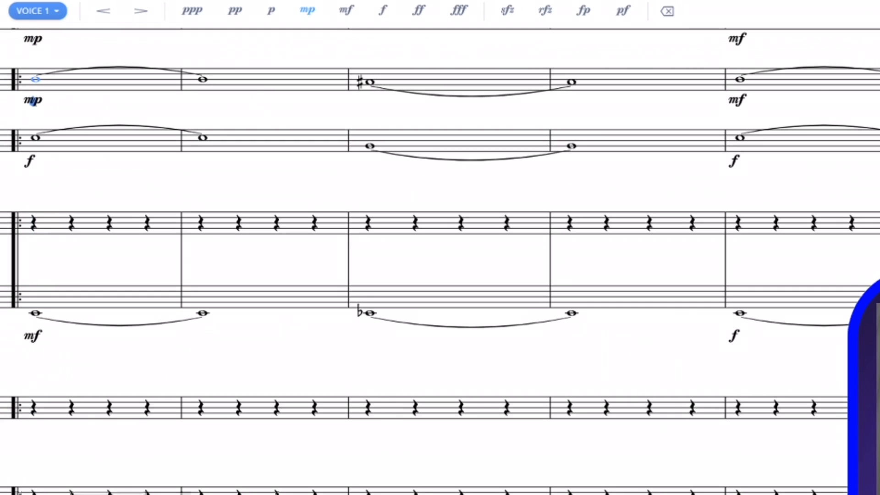
click(132, 58)
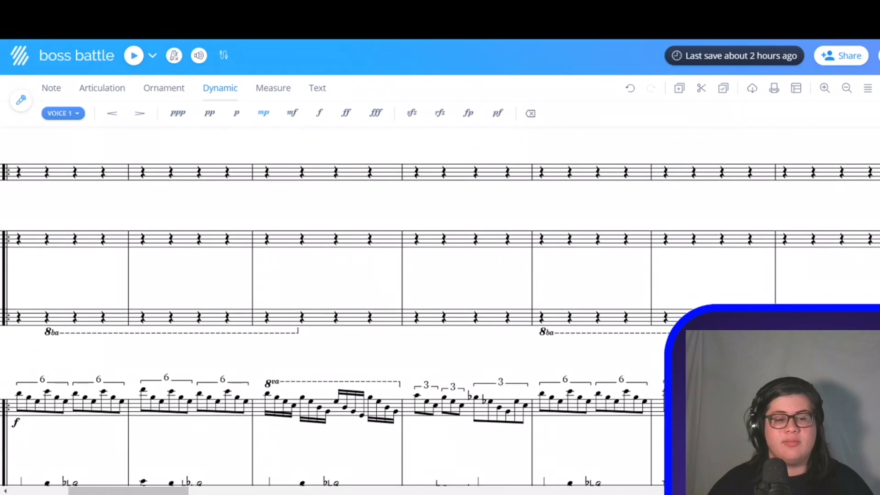
- Check the piano's mute setting in the playback mixer and play section A from its first measure
scroll(602, 370, down, 2)
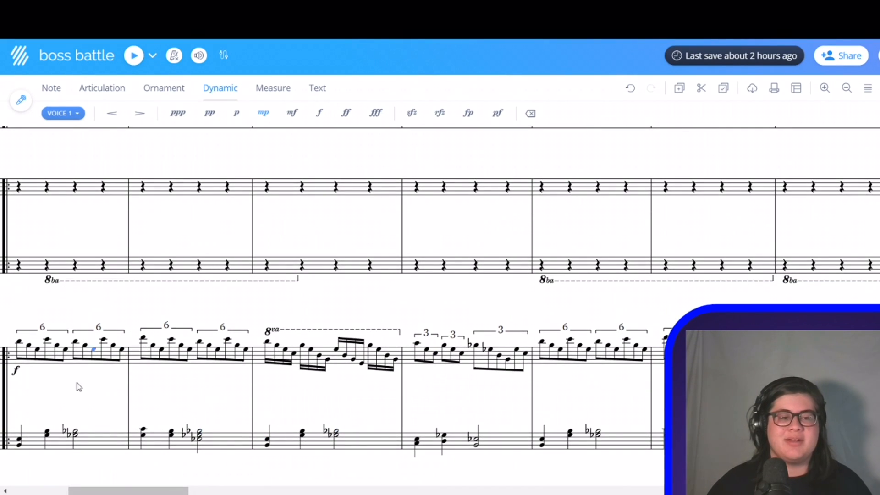
click(19, 345)
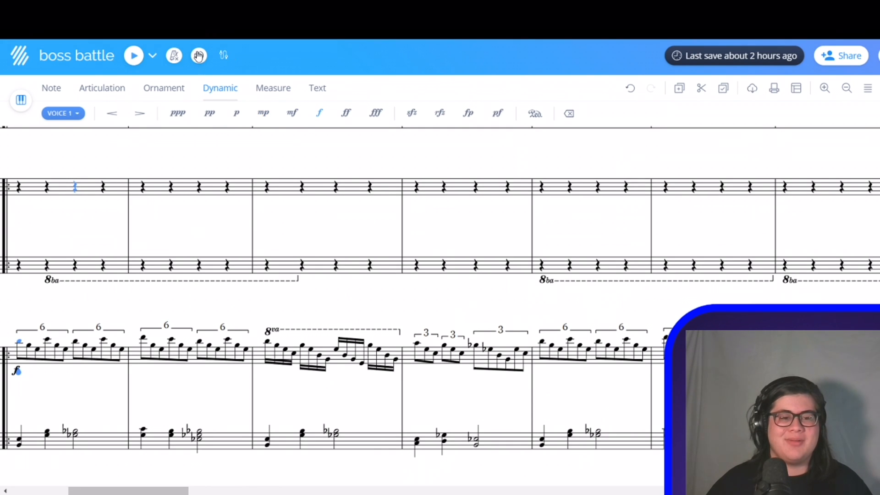
click(198, 56)
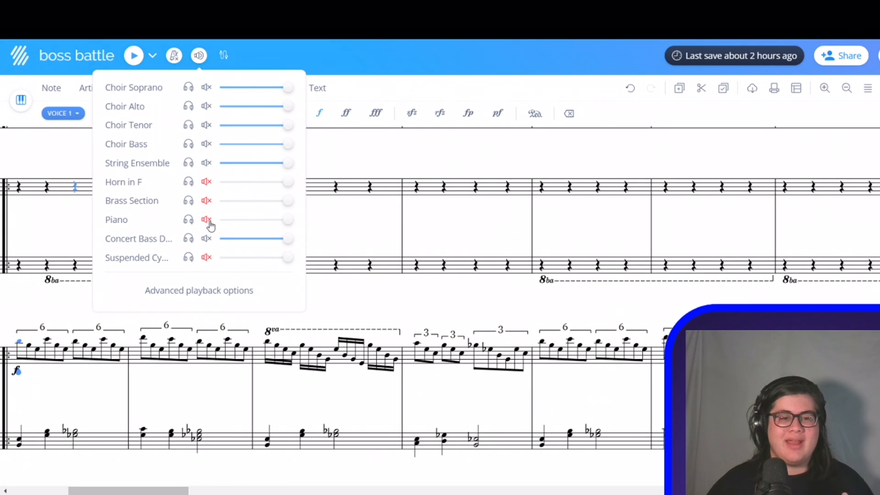
click(365, 157)
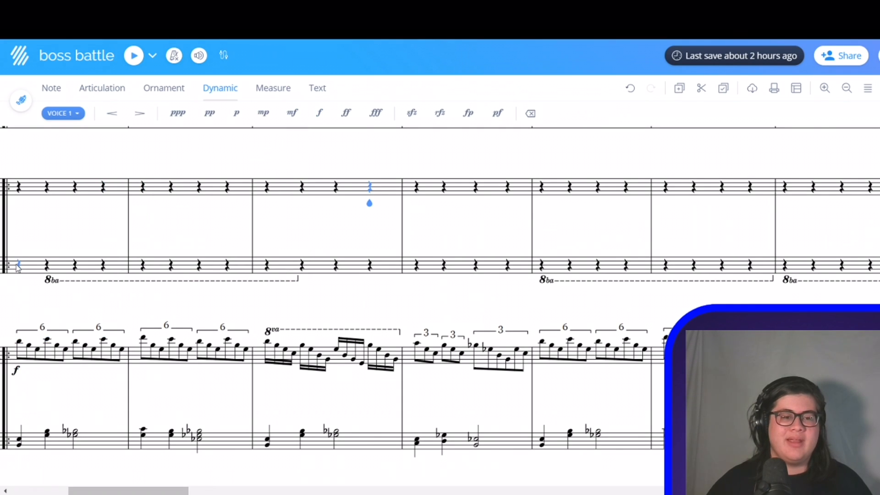
scroll(98, 252, down, 2)
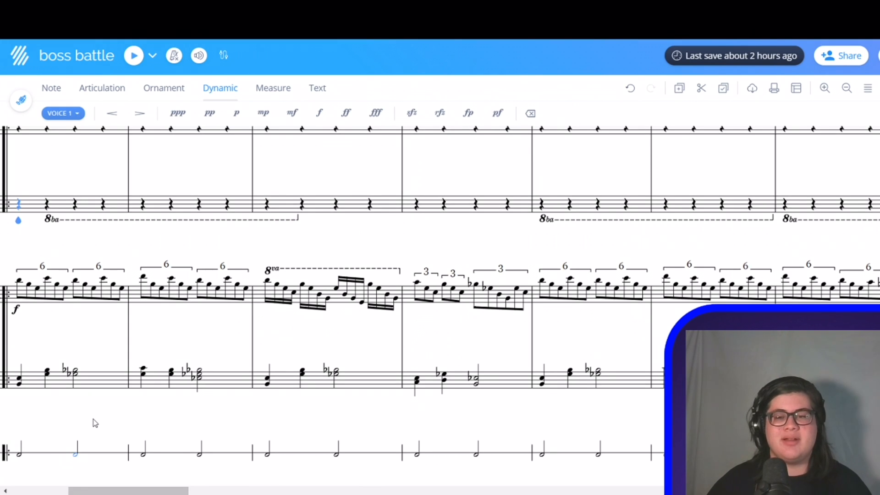
click(134, 56)
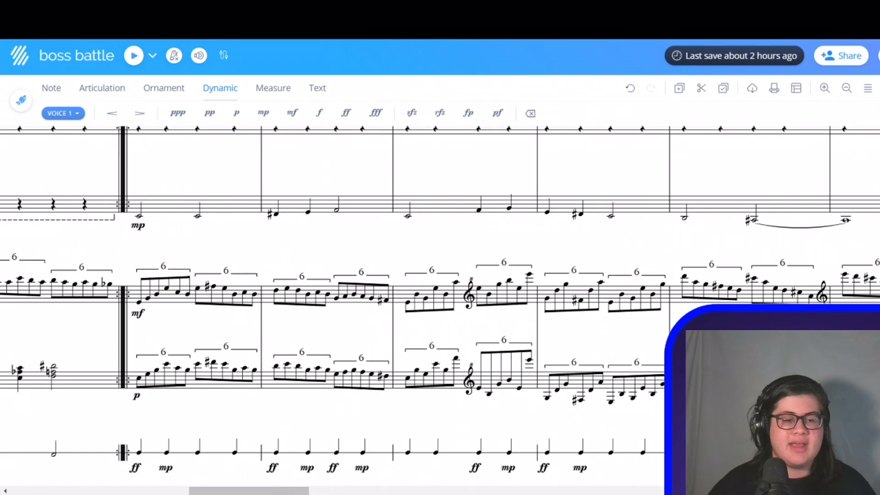
- Go to section B and mute every instrument except the four choir parts for playback
drag(227, 490, 105, 493)
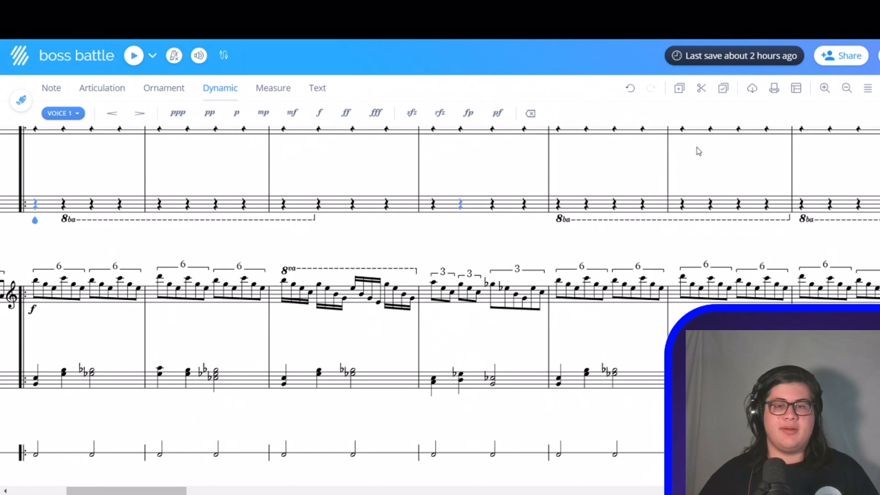
scroll(35, 204, up, 5)
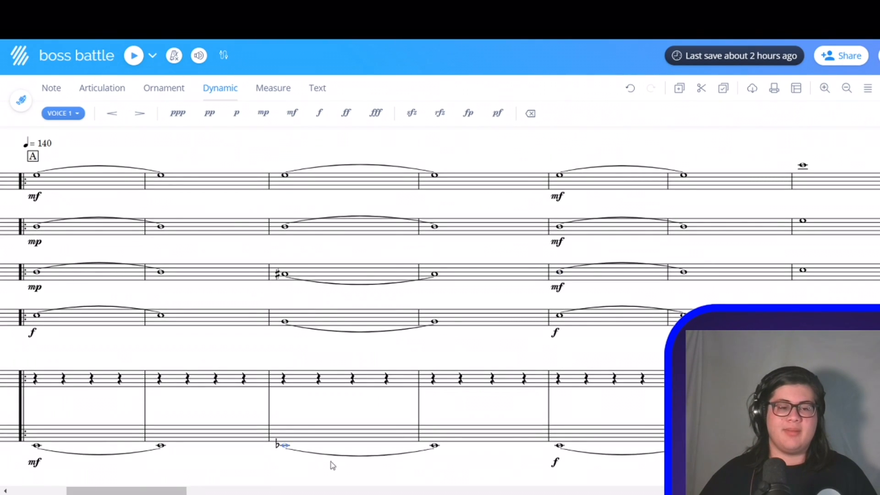
drag(168, 491, 296, 480)
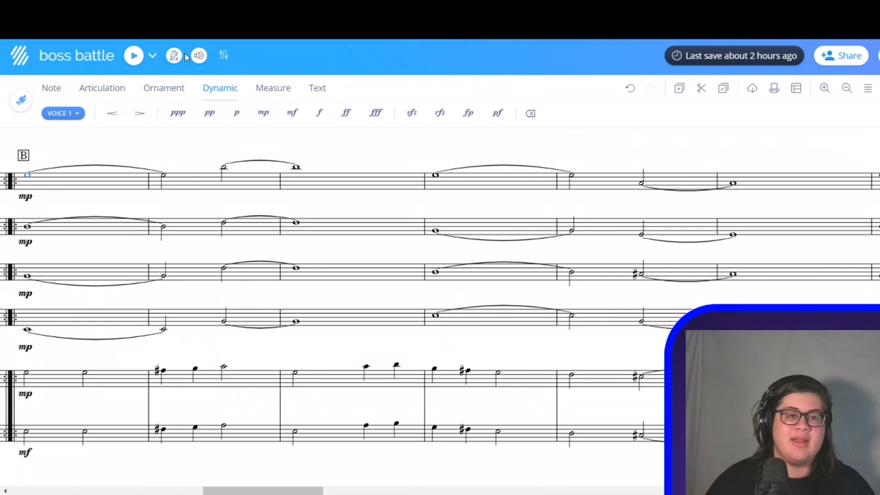
click(198, 56)
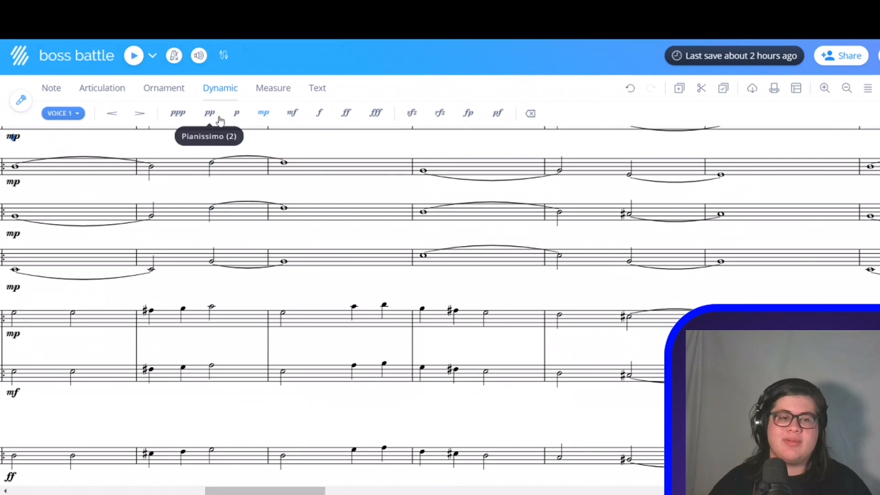
- Unmute the Horn in F and play section B from the String Ensemble's first note
click(199, 56)
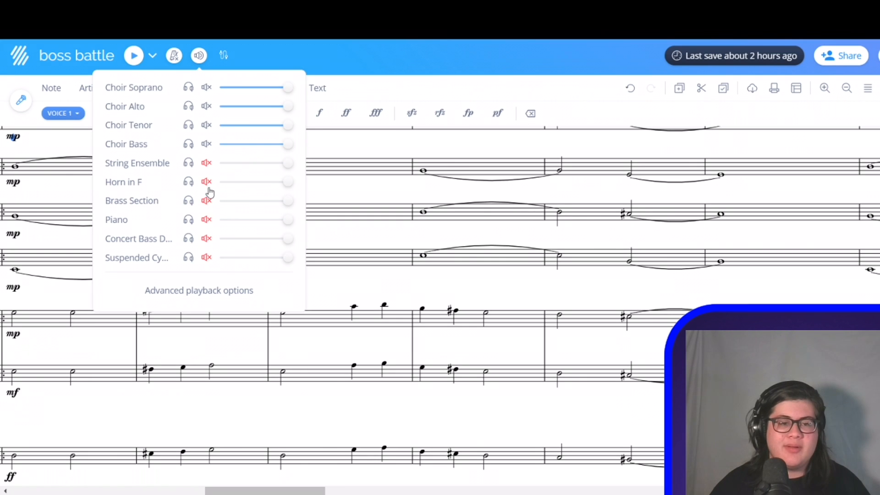
click(205, 182)
click(23, 315)
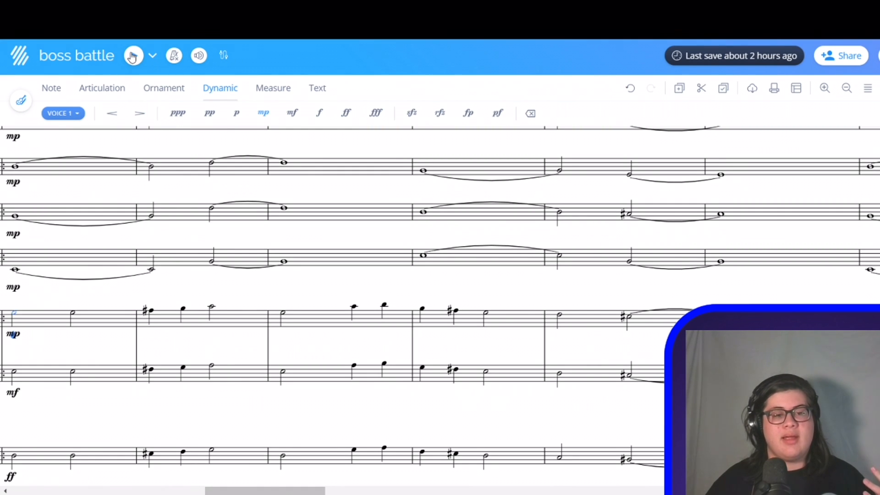
click(132, 56)
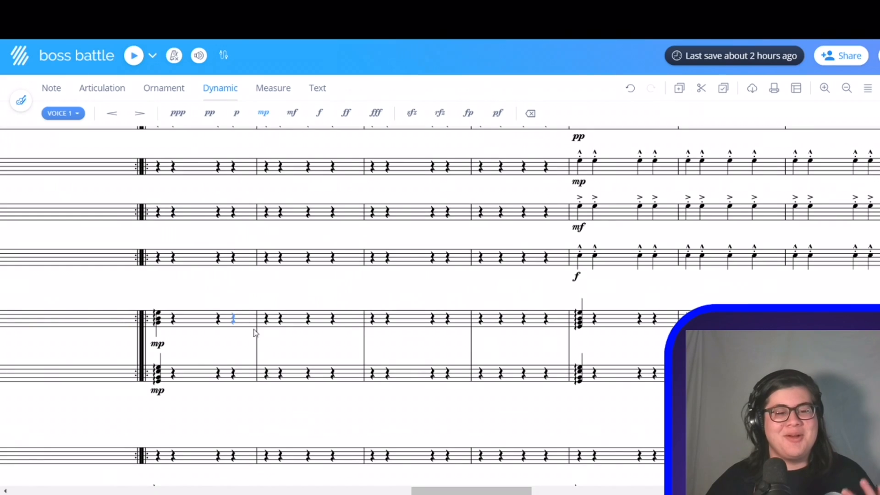
- Unmute the String Ensemble and Brass Section, and play section B from the first measure of the brass staff
drag(467, 490, 256, 487)
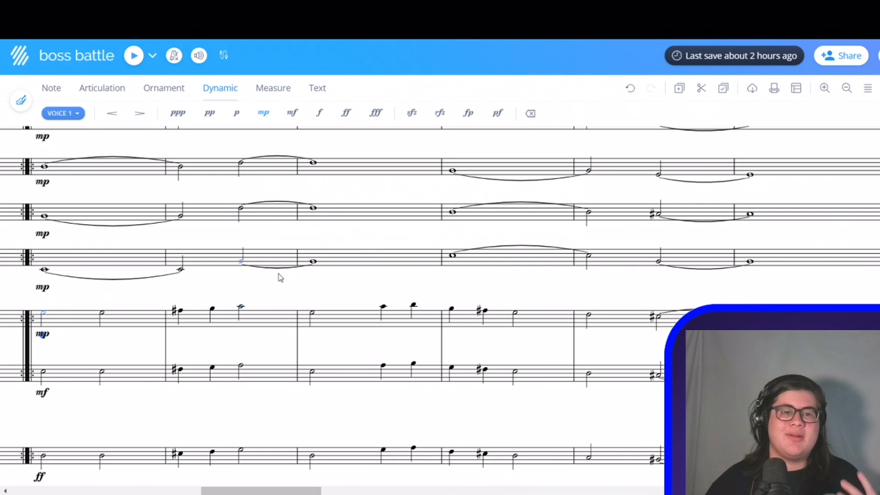
click(199, 56)
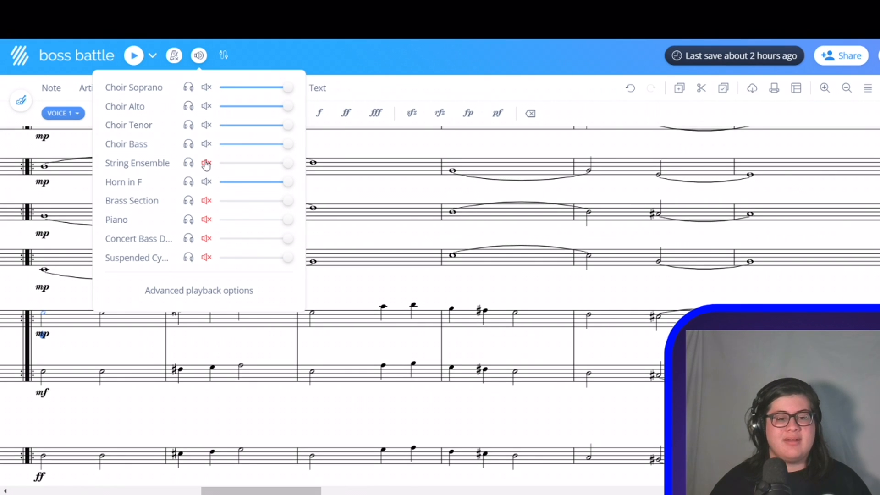
scroll(402, 266, down, 3)
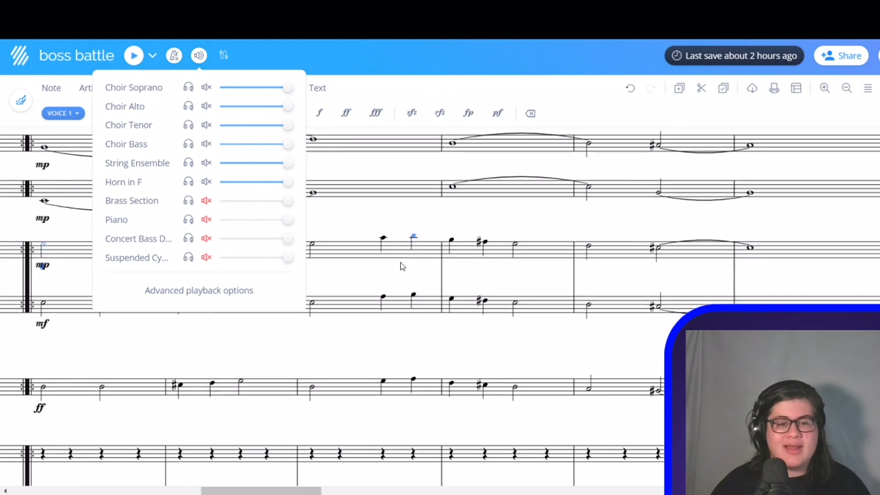
scroll(402, 266, up, 1)
scroll(402, 266, down, 1)
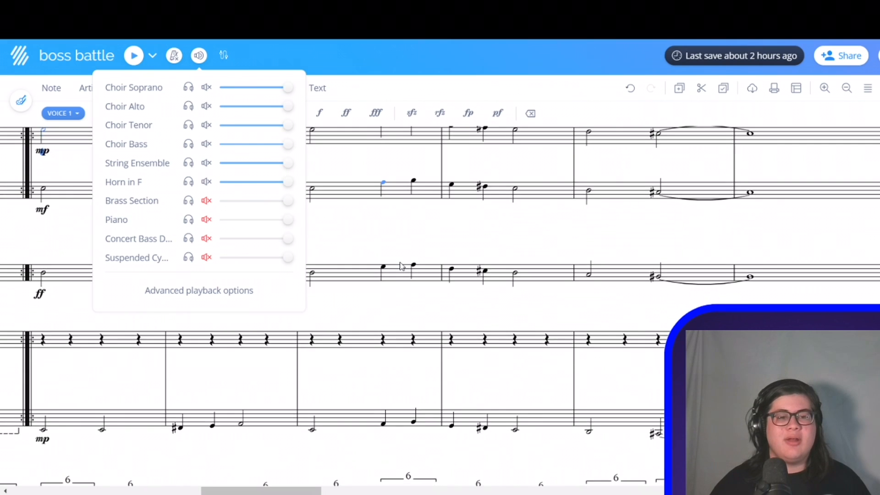
scroll(402, 266, up, 2)
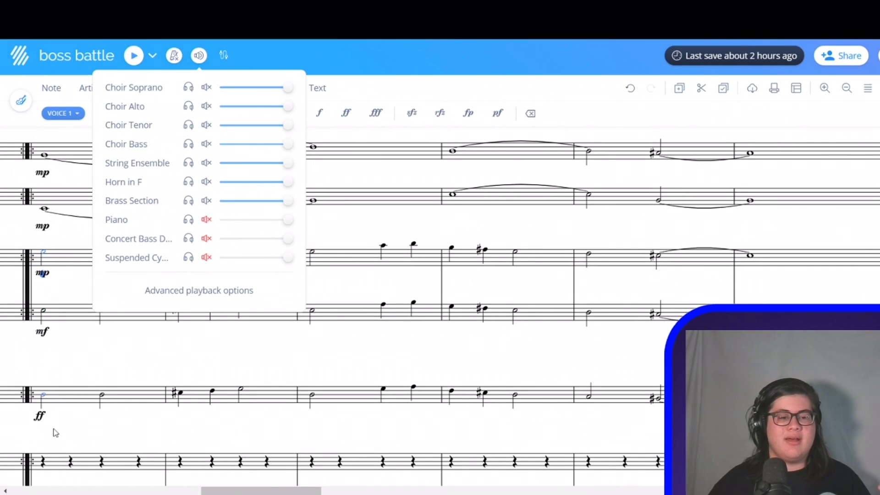
click(45, 461)
click(133, 56)
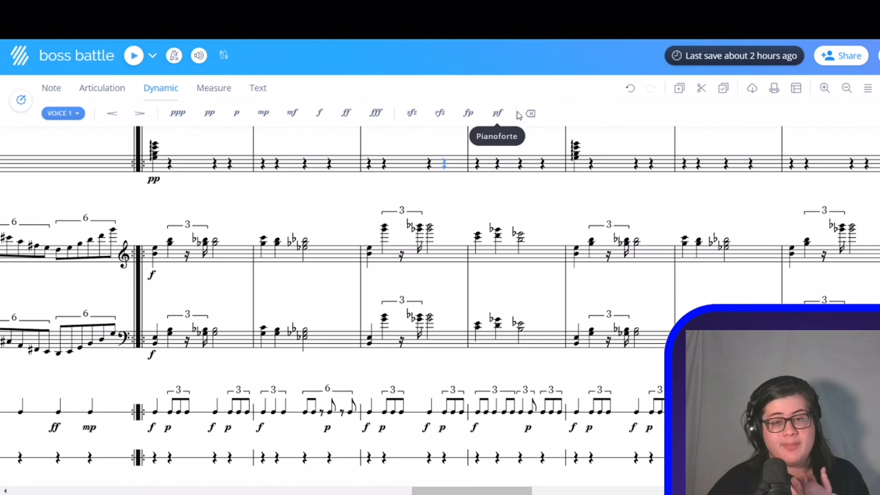
- Compare the Concert Bass Drum's rhythm and dynamics in section C with those in section B, and view the instrument parts above it
click(266, 425)
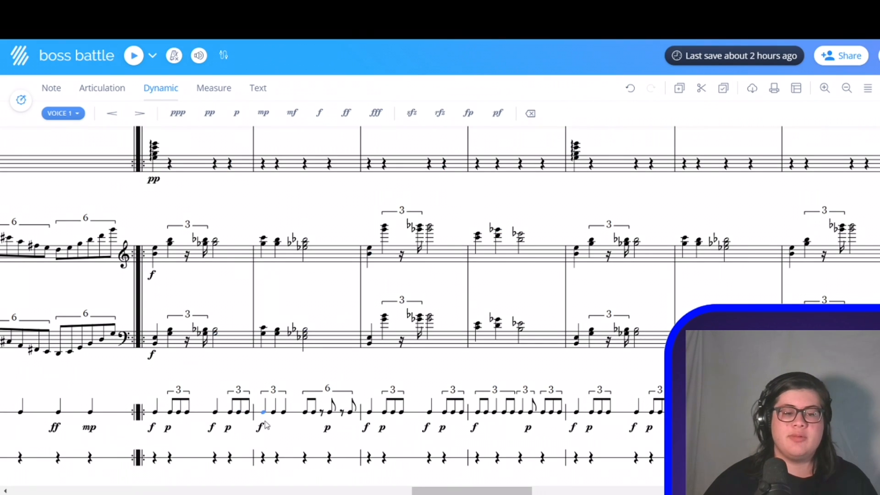
drag(519, 486, 293, 489)
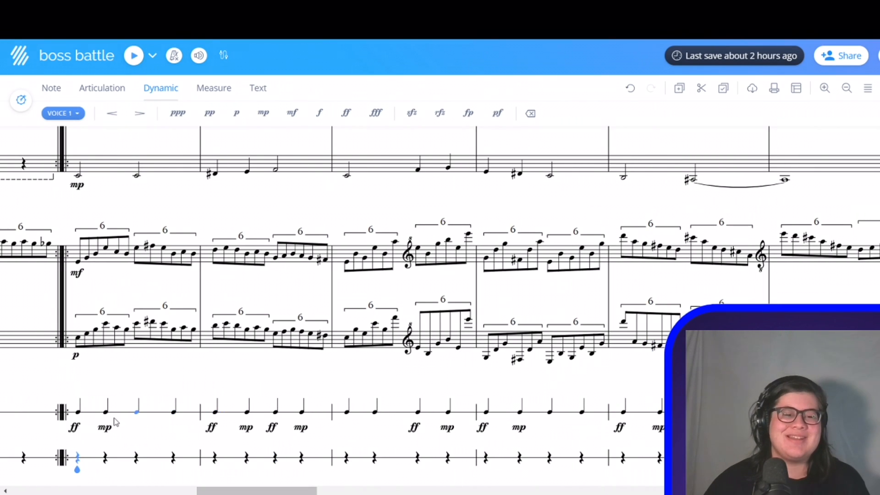
click(824, 94)
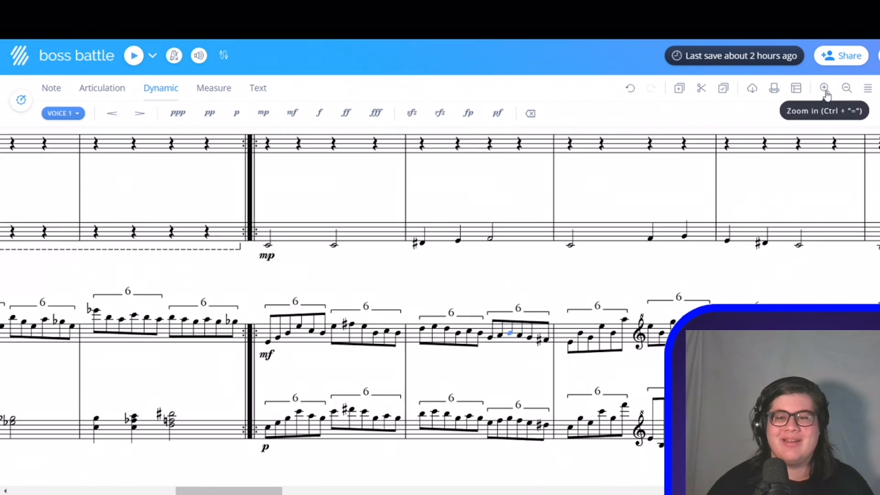
scroll(615, 266, down, 4)
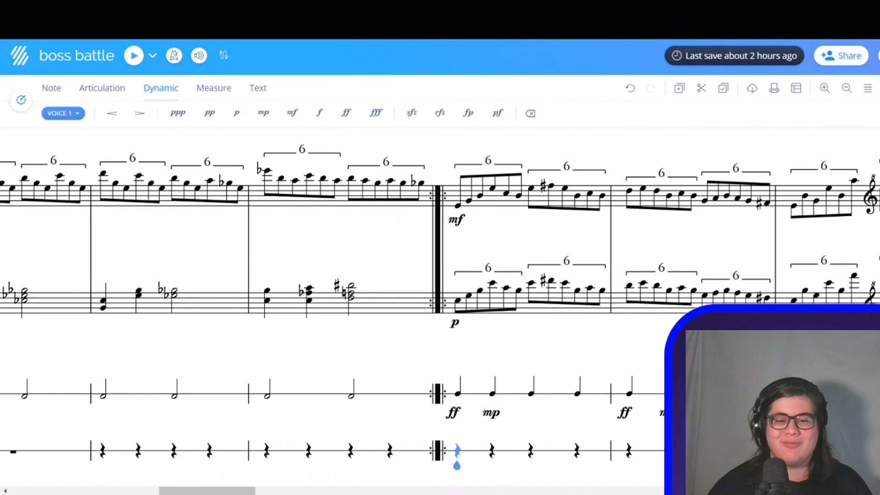
drag(205, 486, 255, 486)
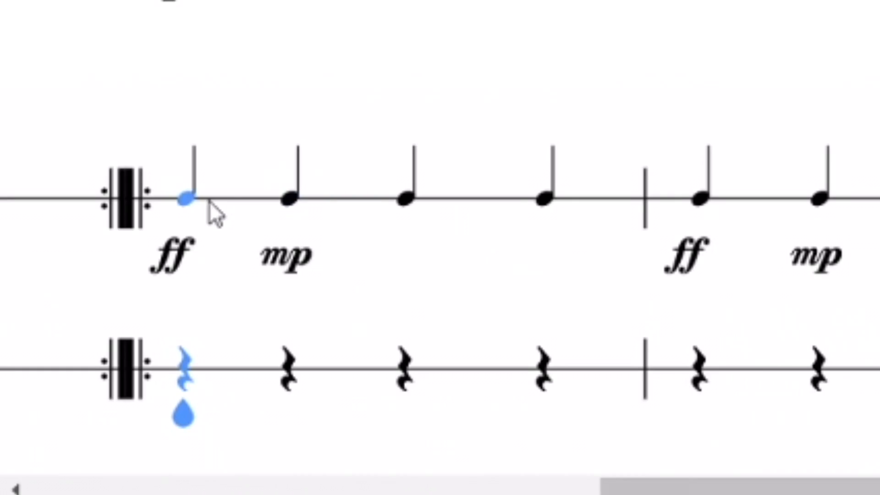
key(Right)
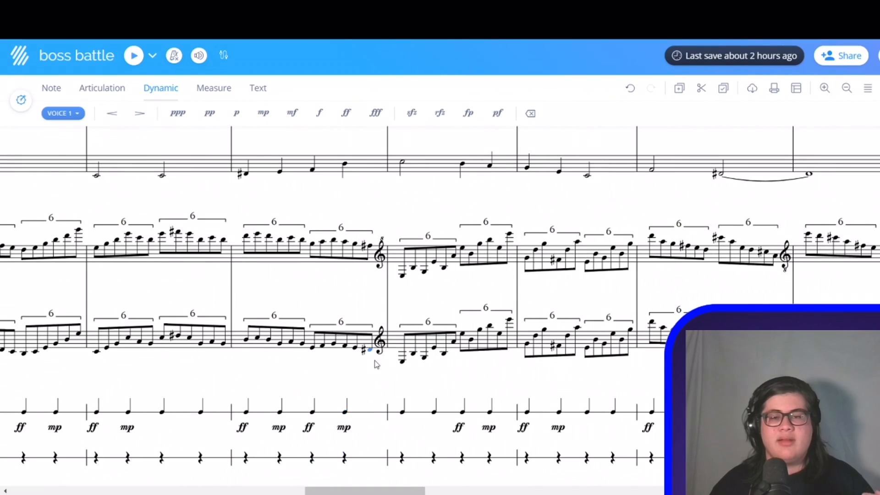
scroll(375, 362, up, 7)
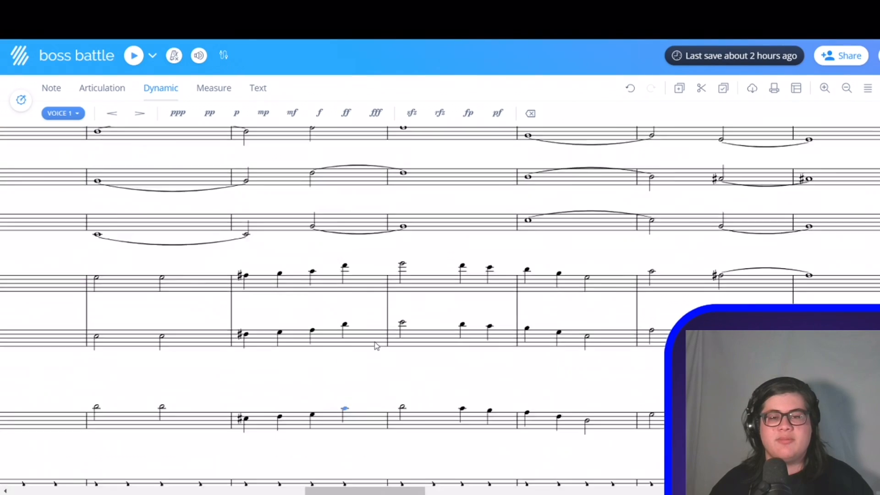
- Return to section C, keep only the Piano and Concert Bass Drum unmuted, and play the section from its first measure
drag(319, 489, 440, 474)
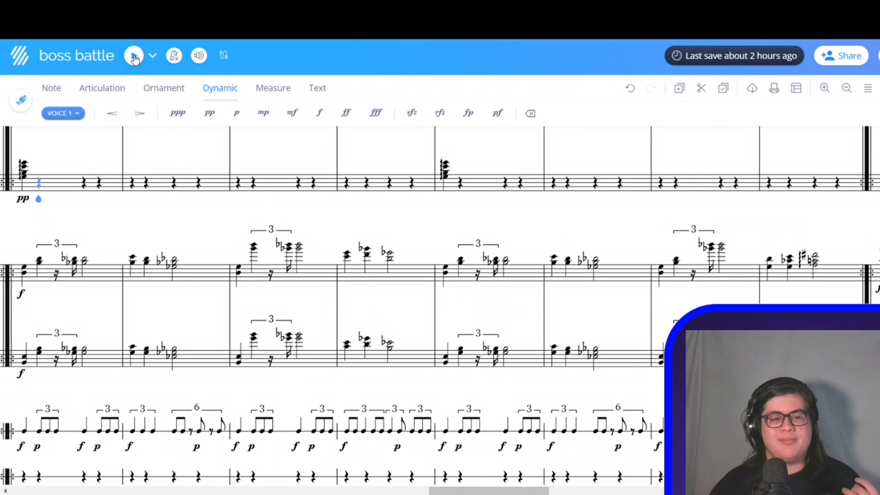
click(135, 56)
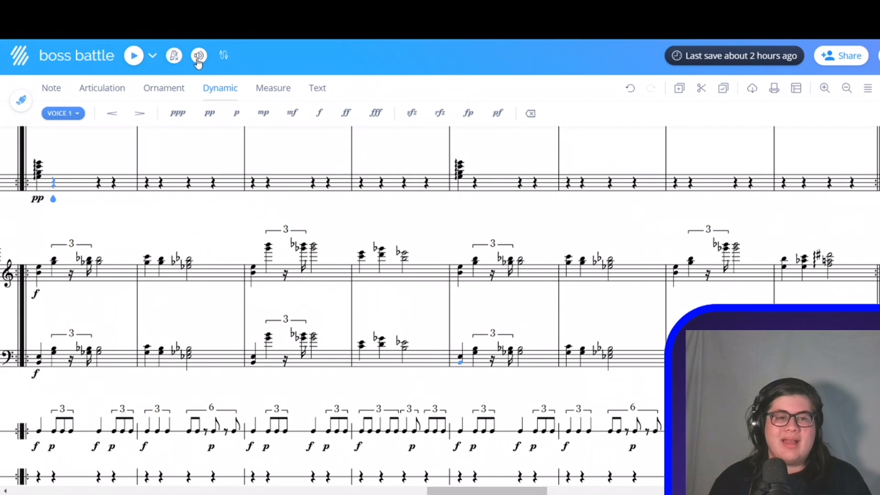
click(198, 62)
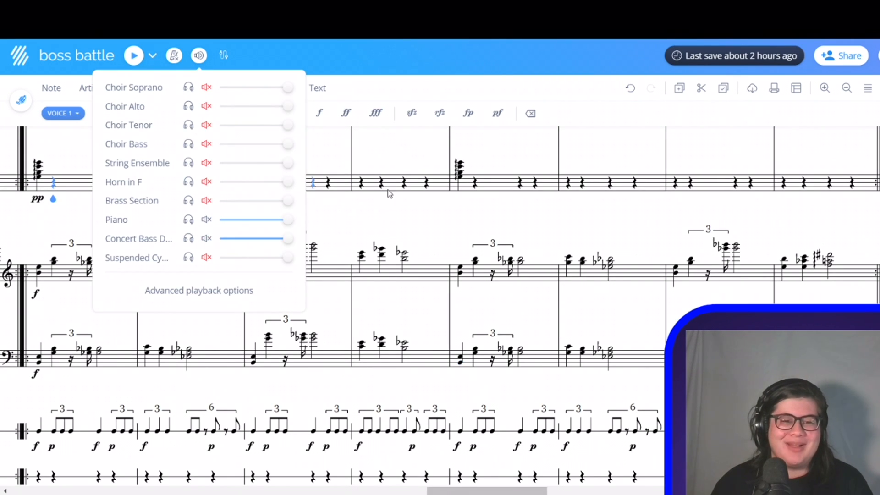
click(374, 194)
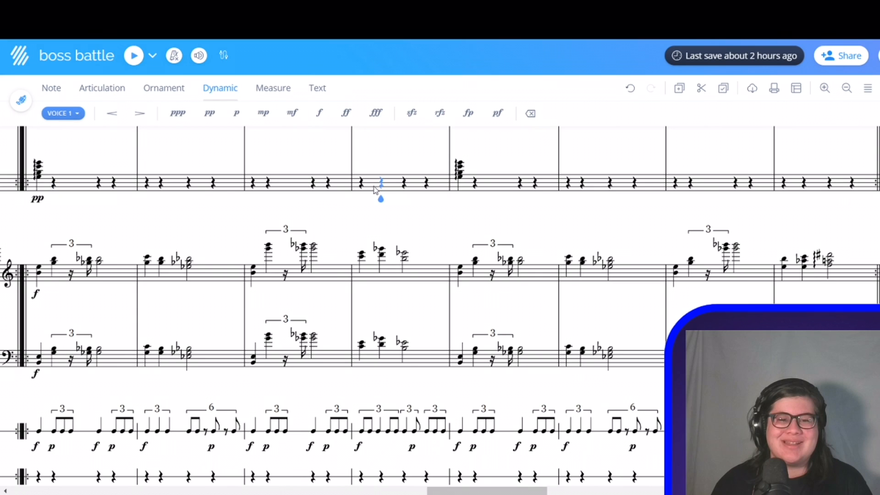
click(114, 189)
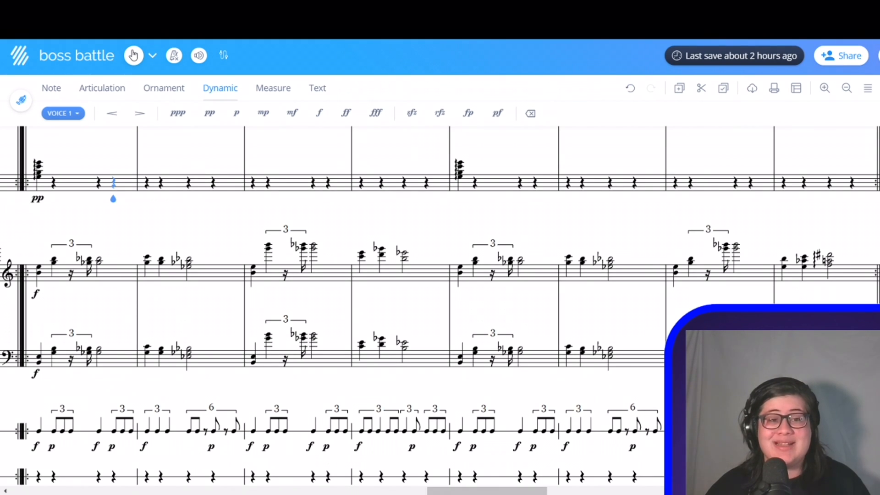
click(134, 55)
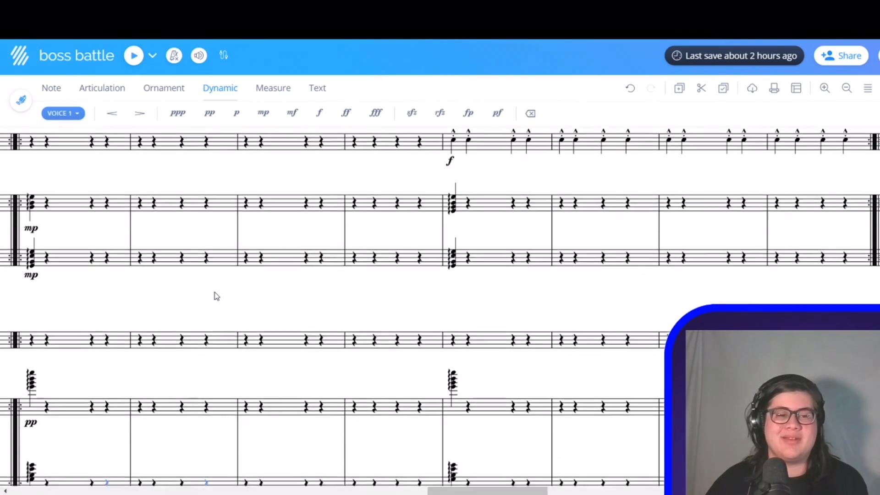
- Unmute the String Ensemble and Brass Section, and play section C from its first measure
click(199, 55)
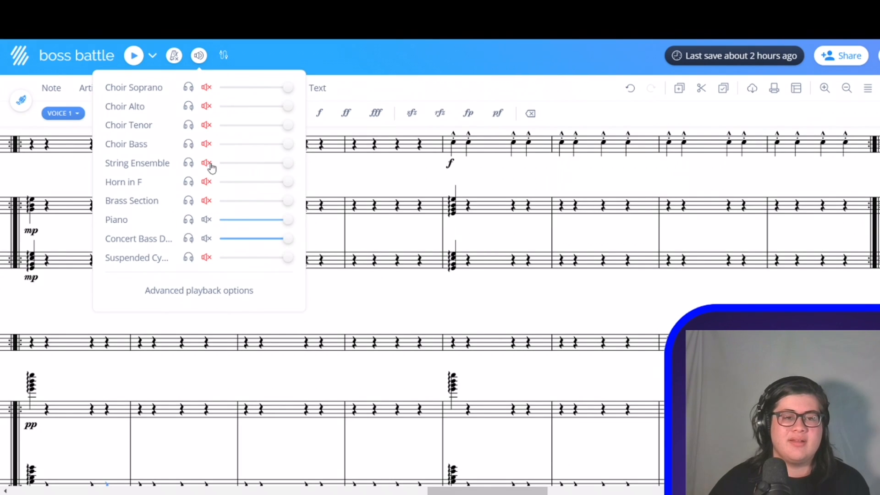
click(207, 164)
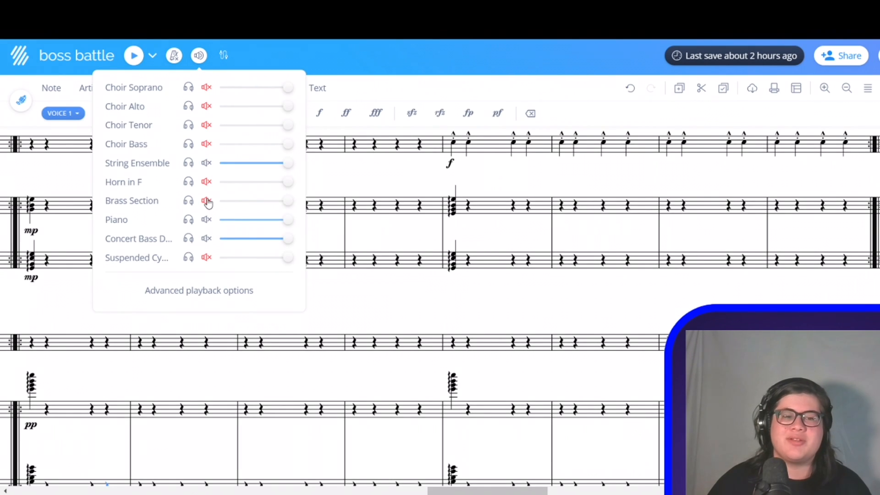
click(207, 201)
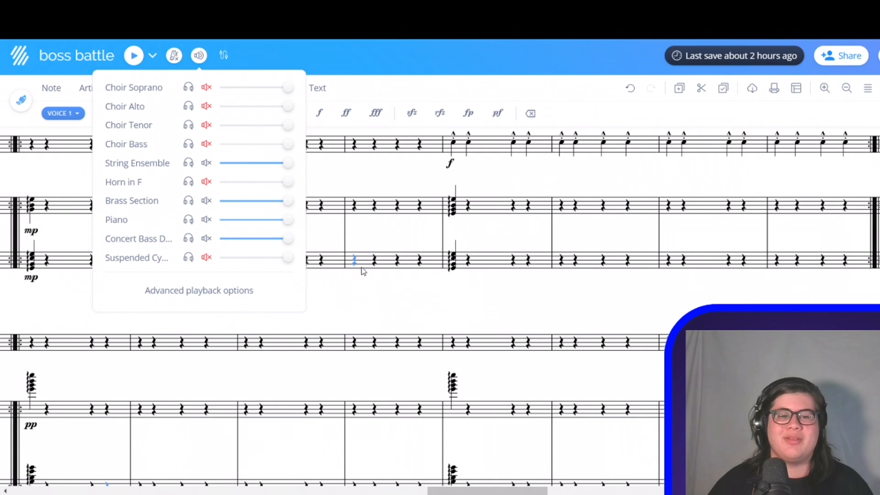
click(354, 206)
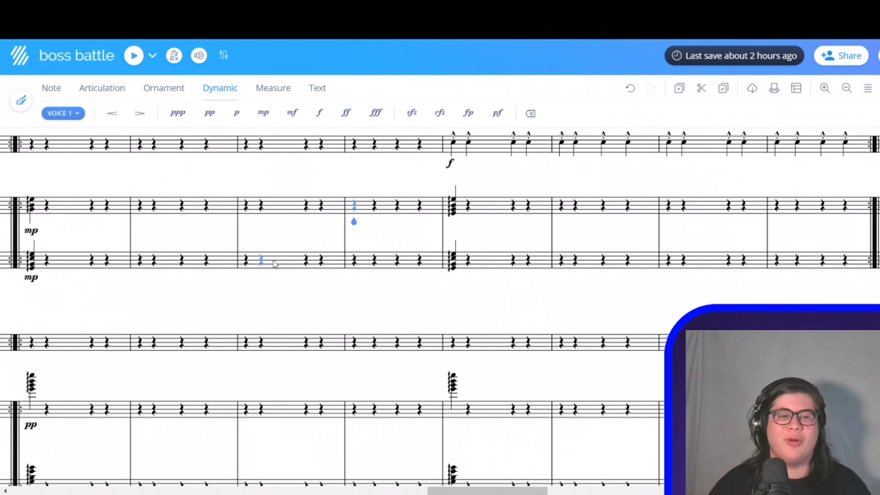
click(31, 342)
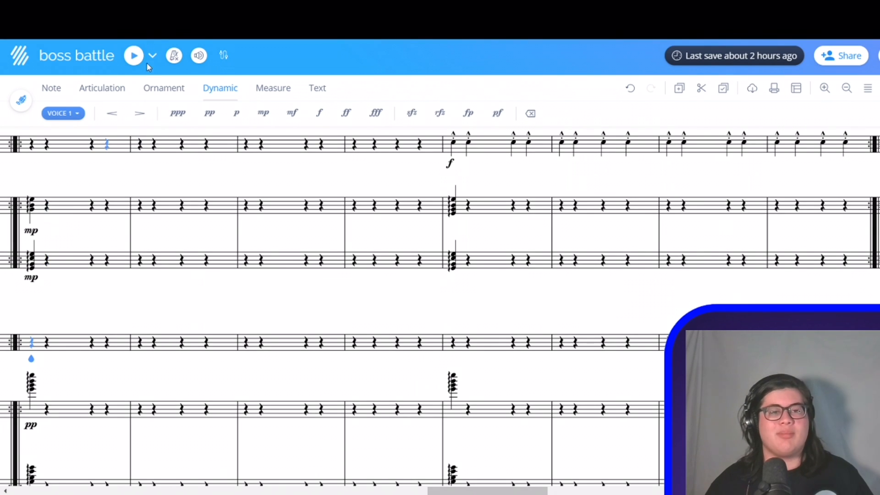
click(134, 56)
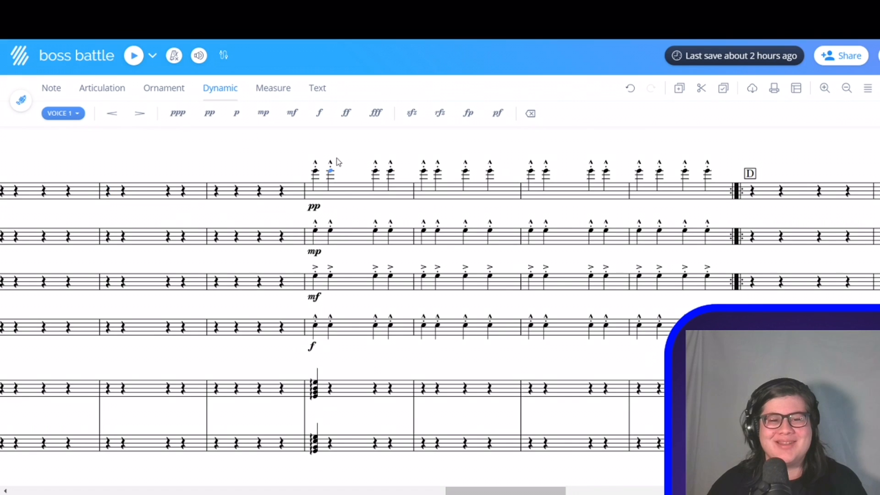
- Locate the choir entrance in section C and unmute the Choir Soprano, Alto, Tenor and Bass for playback
drag(306, 164, 319, 192)
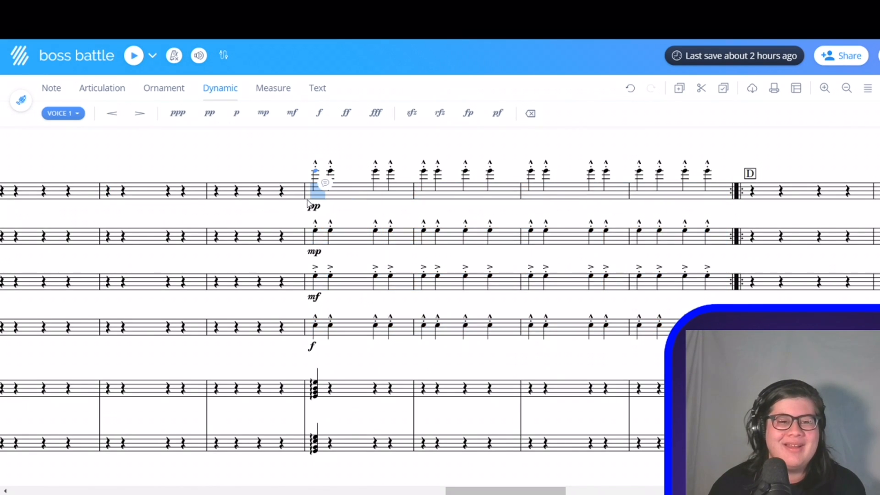
click(260, 191)
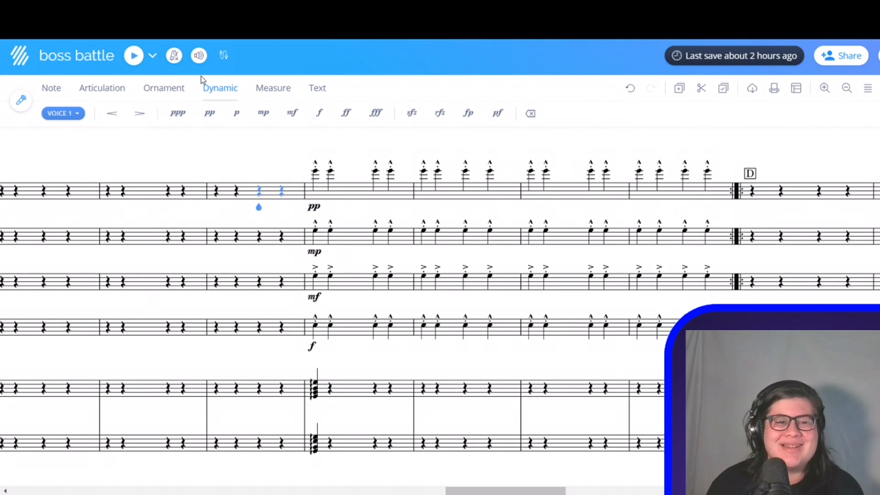
click(199, 57)
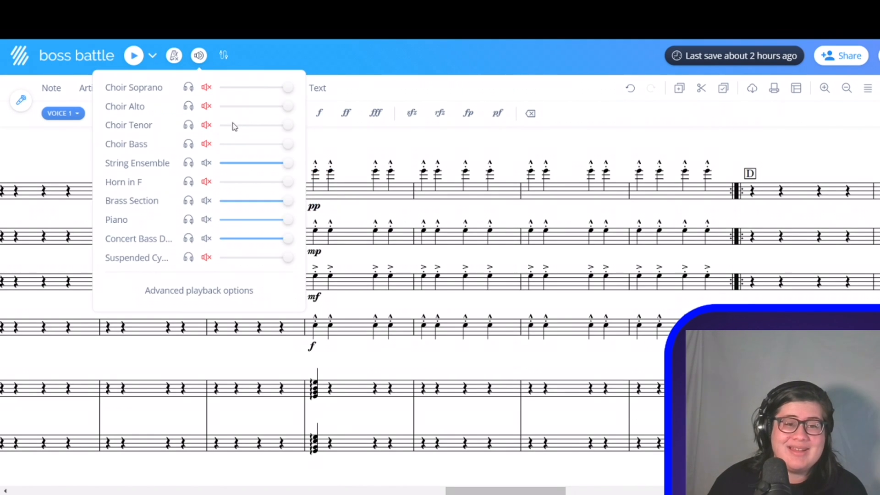
click(206, 145)
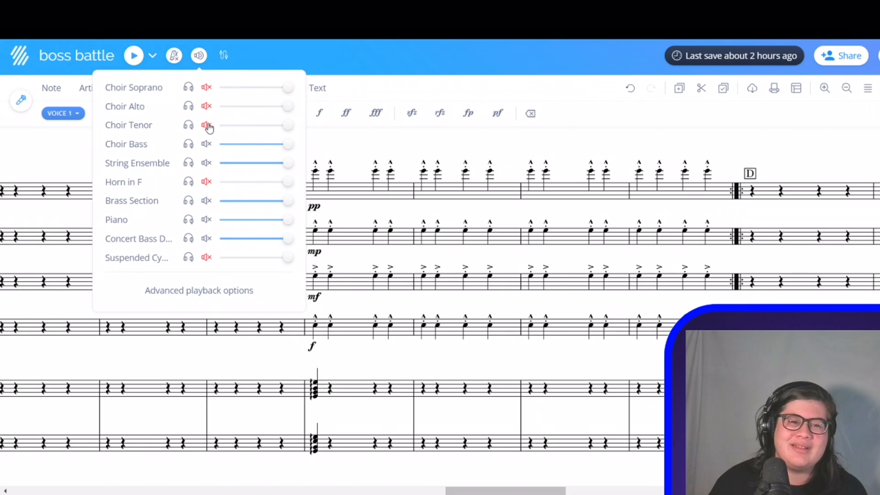
click(206, 126)
click(207, 106)
click(207, 87)
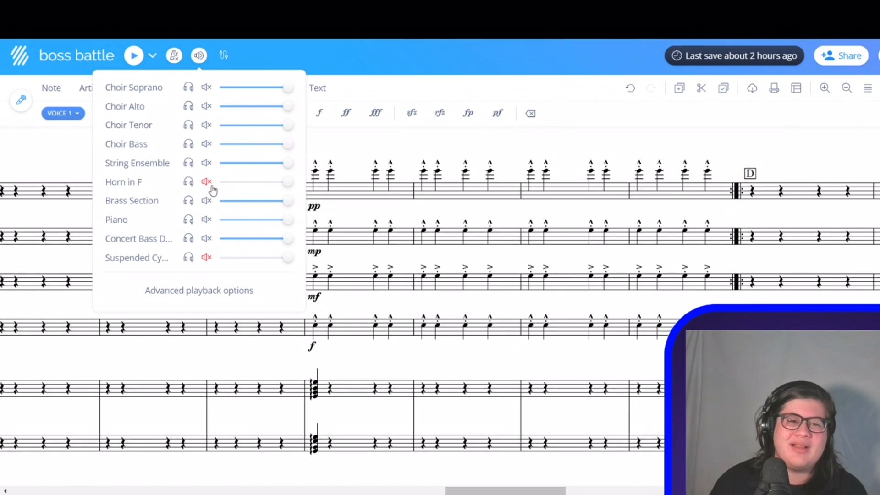
click(41, 195)
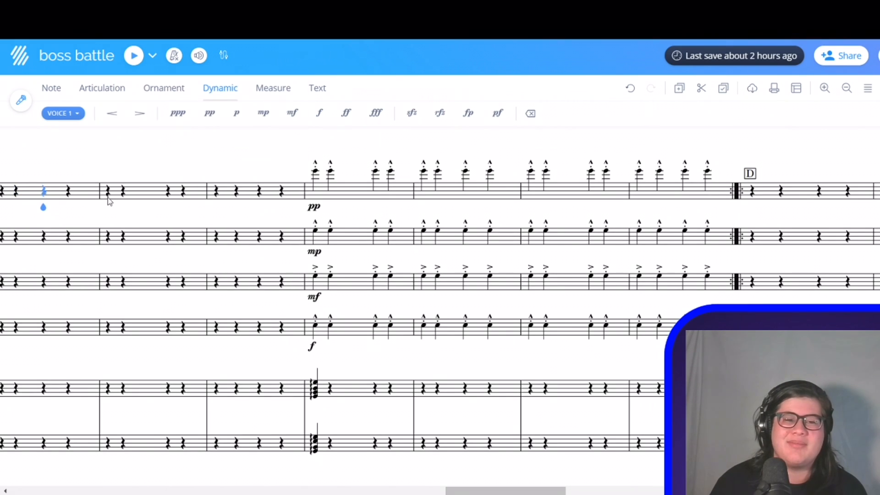
- Play section C from the measure where the choir enters, and stop playback just before section D
click(231, 202)
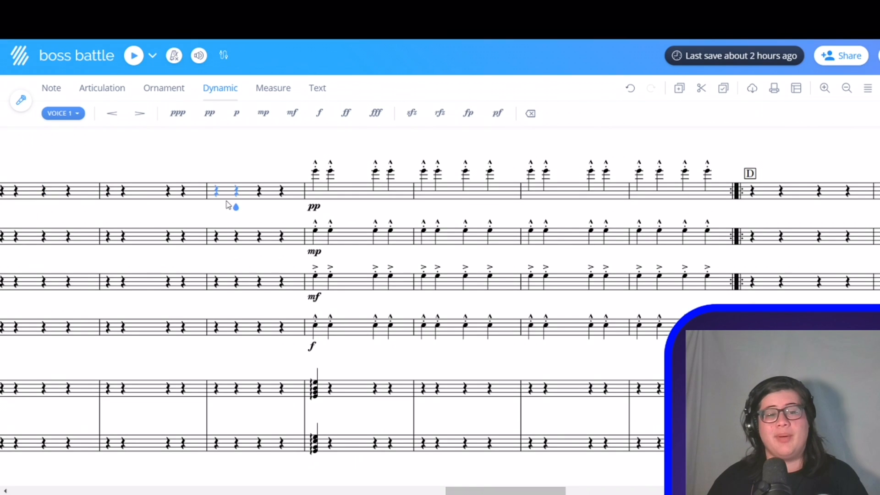
click(136, 56)
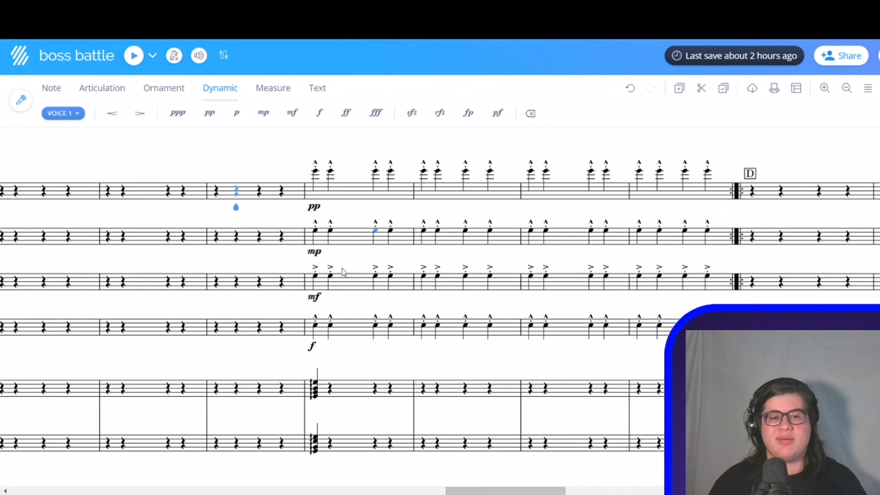
click(330, 389)
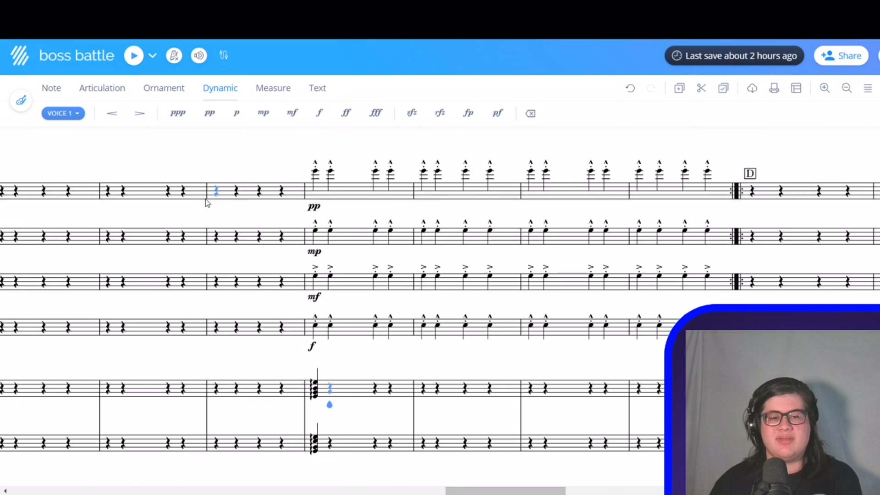
click(135, 56)
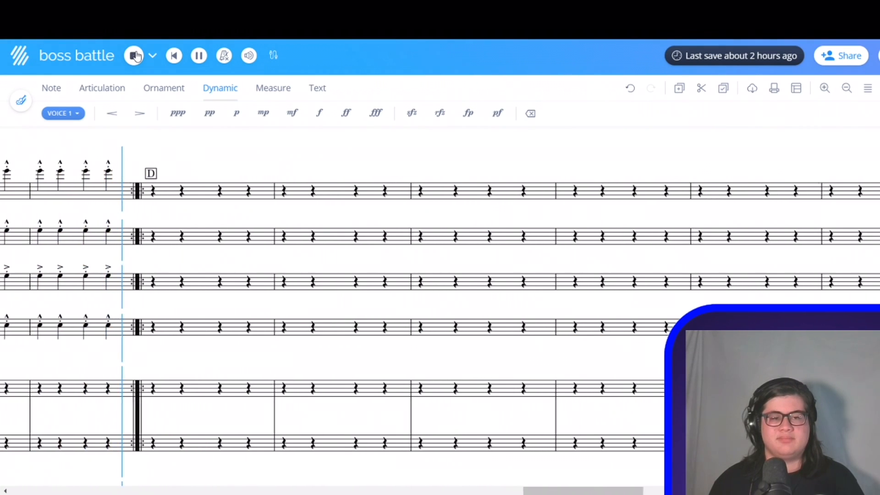
click(135, 56)
- Go to section D and play it from the second beat of the Concert Bass Drum's first measure
drag(456, 491, 544, 471)
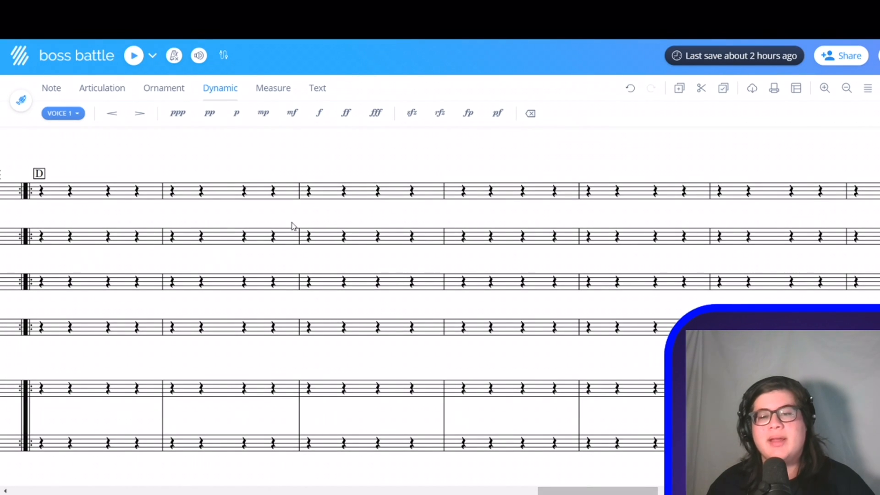
scroll(293, 226, down, 3)
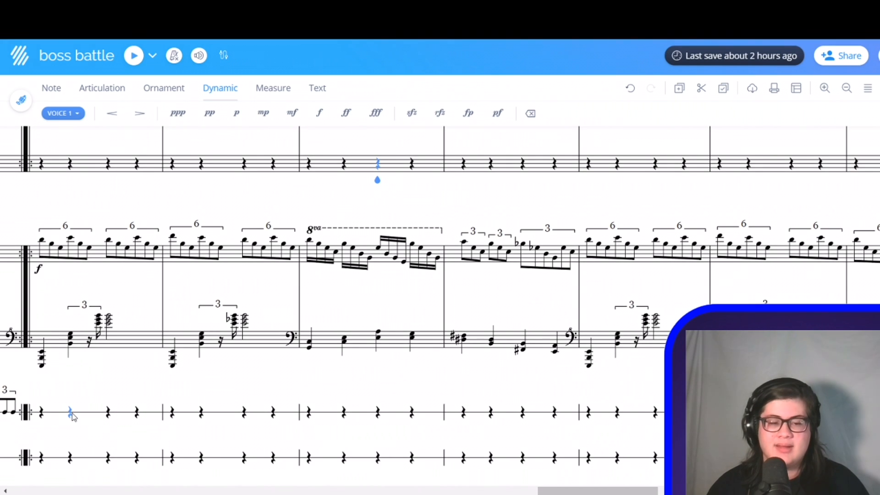
click(70, 413)
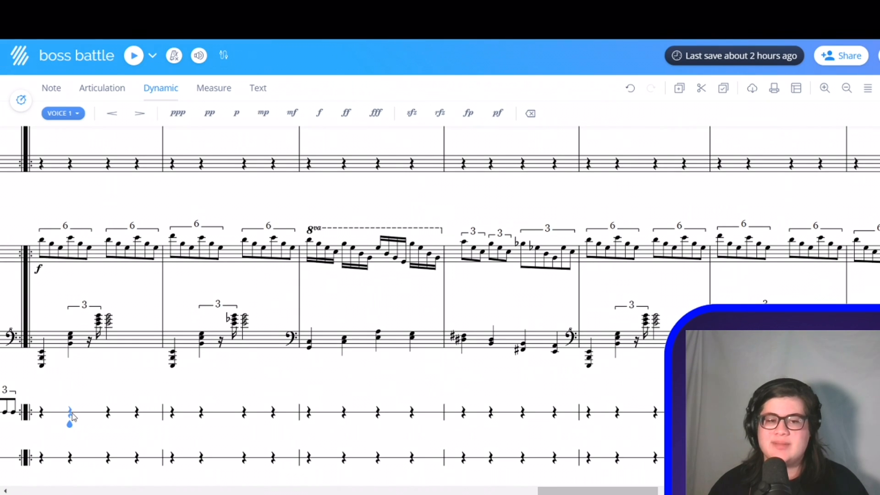
key(space)
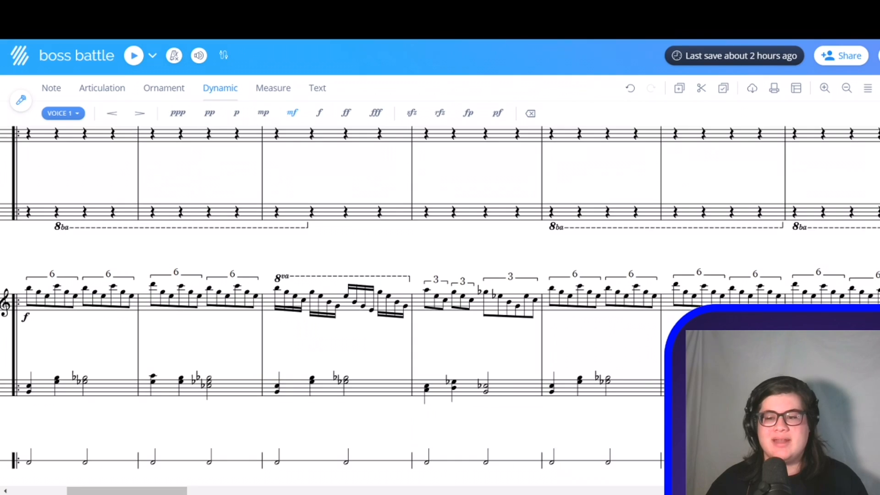
- Examine the piano part in section A together with the staves above it
scroll(440, 302, up, 5)
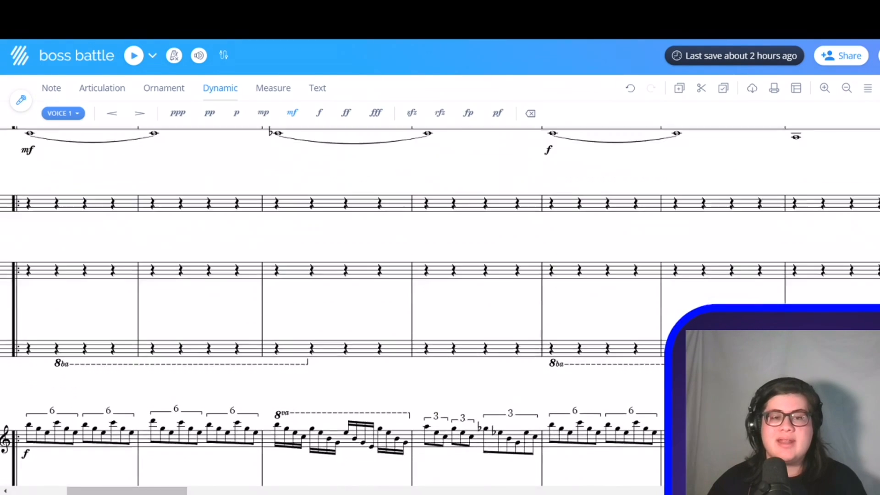
scroll(440, 302, down, 5)
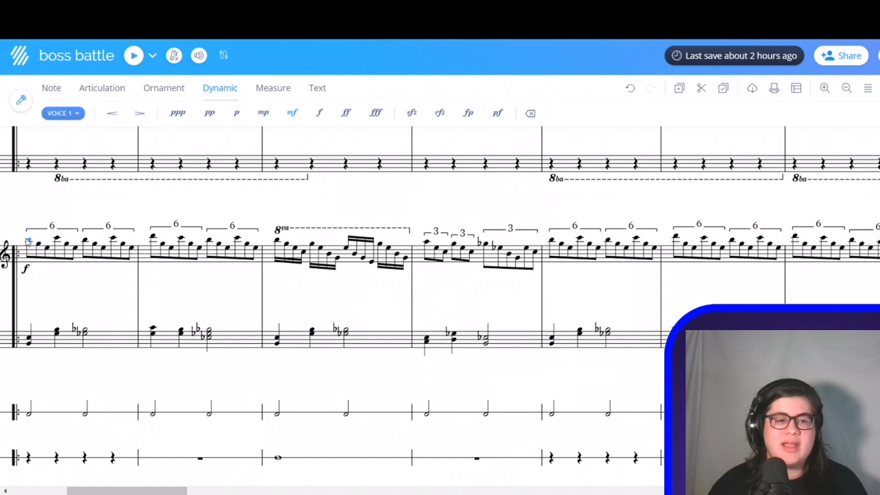
- Play section A from the first beat of the lower Brass Section staff, and stop playback after its opening measures
scroll(215, 260, up, 5)
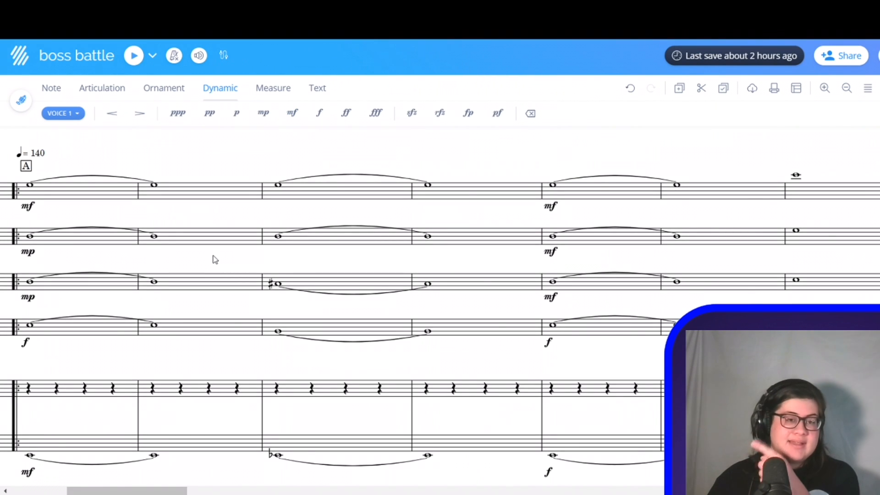
click(200, 253)
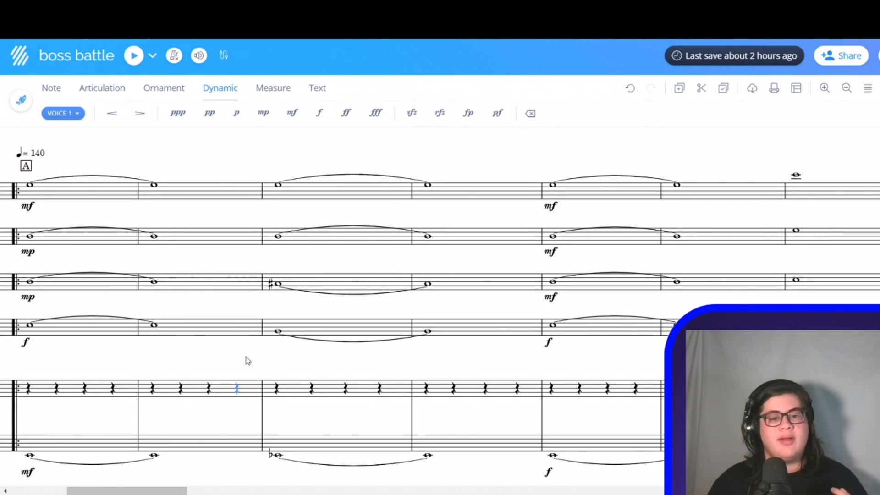
scroll(193, 333, down, 8)
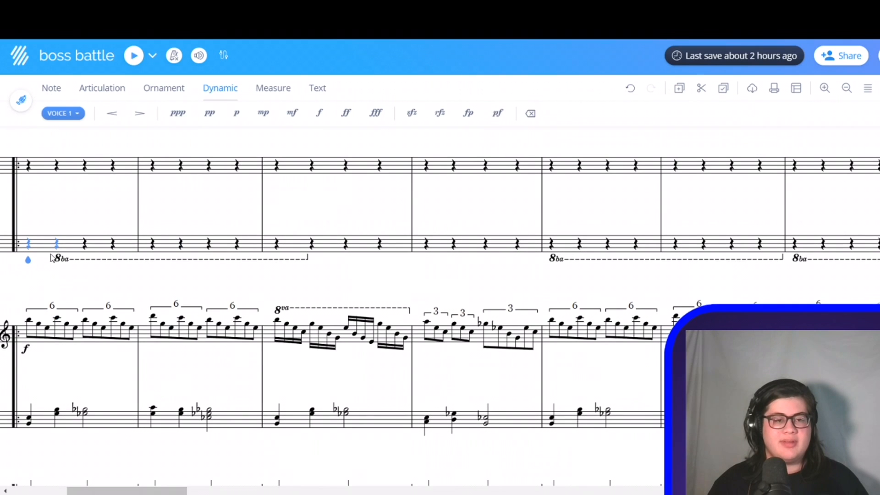
key(space)
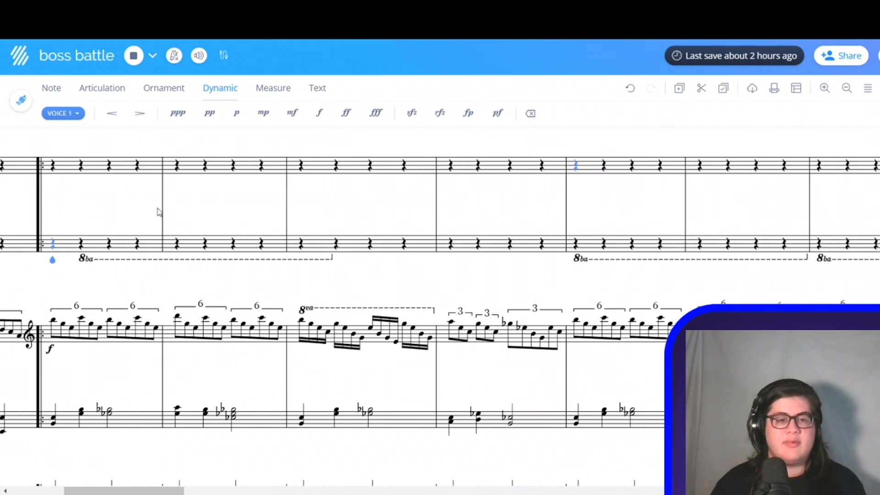
key(space)
- Examine the Choir Bass and lower String Ensemble notes at the start of section A
scroll(212, 214, up, 10)
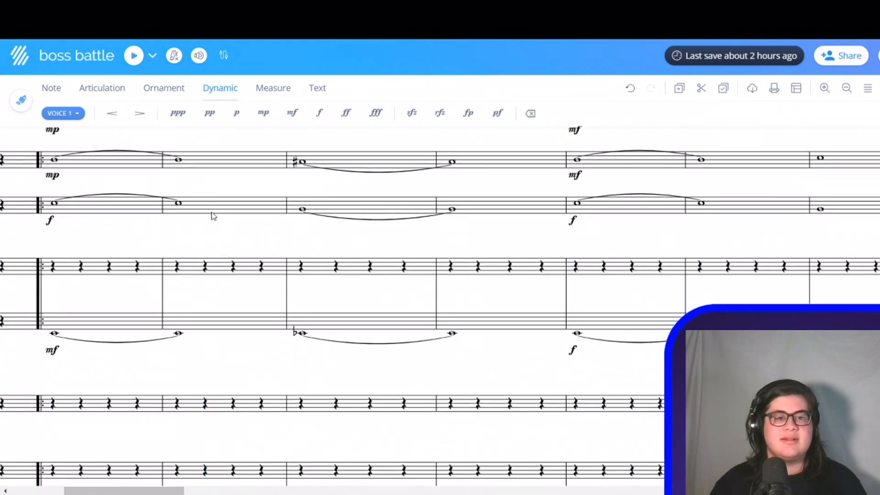
click(100, 328)
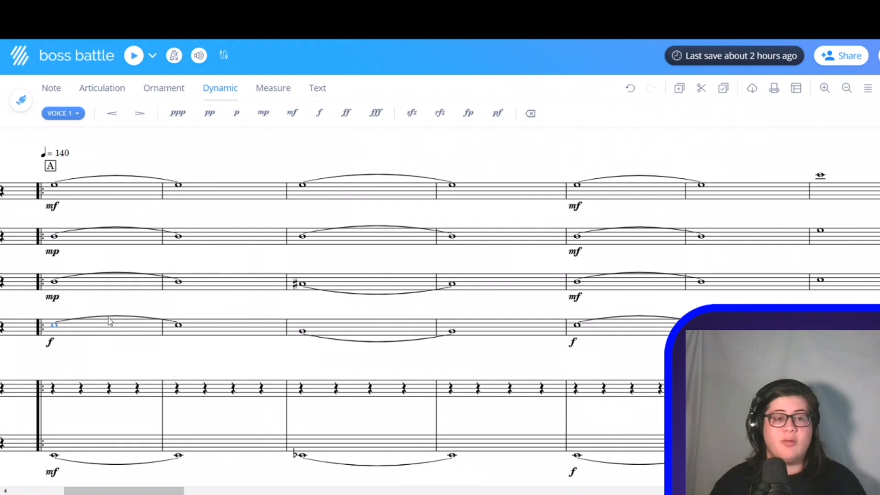
scroll(184, 353, down, 3)
click(91, 337)
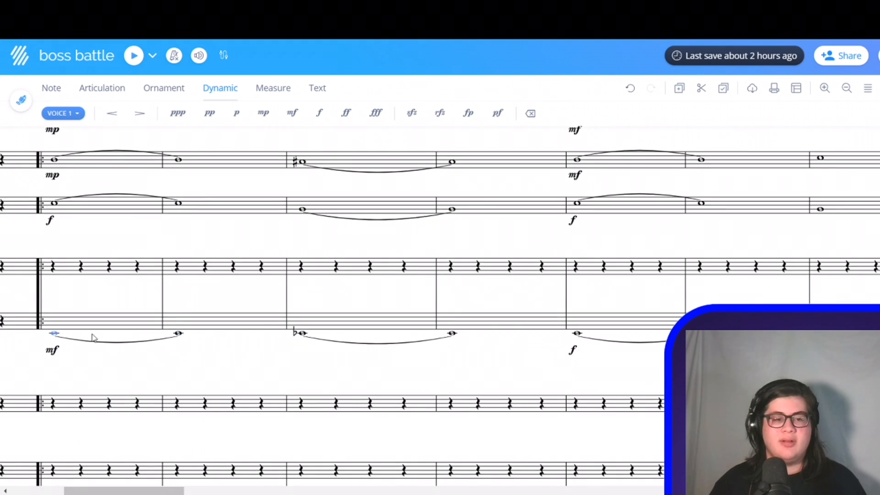
click(233, 470)
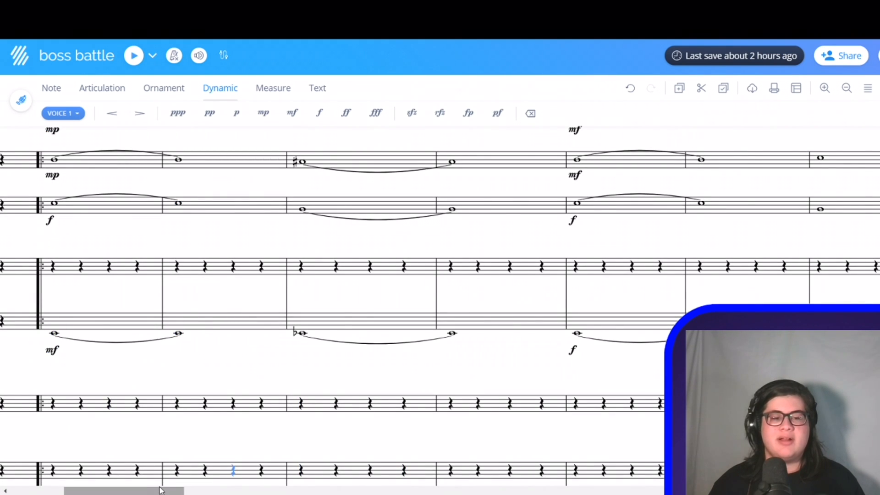
- Go to section E, mute the Piano, and unmute the Choir Soprano, Alto, Tenor and Bass for playback
drag(160, 490, 638, 414)
click(440, 271)
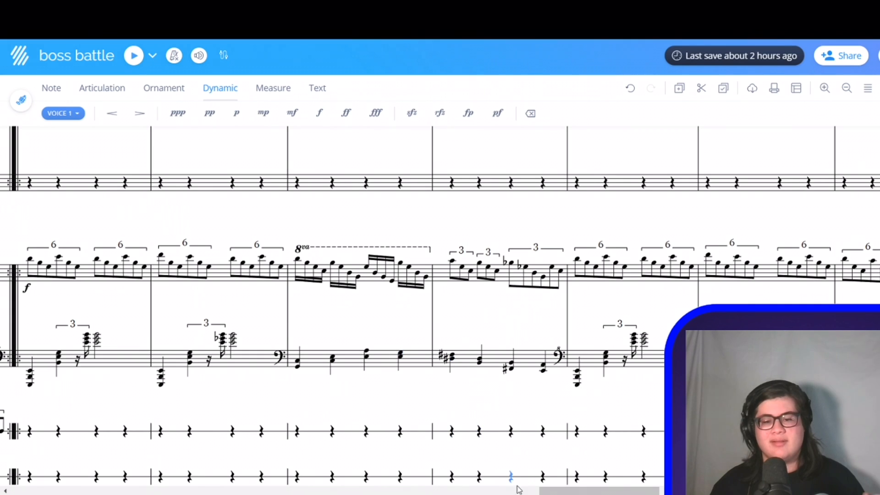
drag(589, 490, 748, 491)
scroll(385, 324, up, 5)
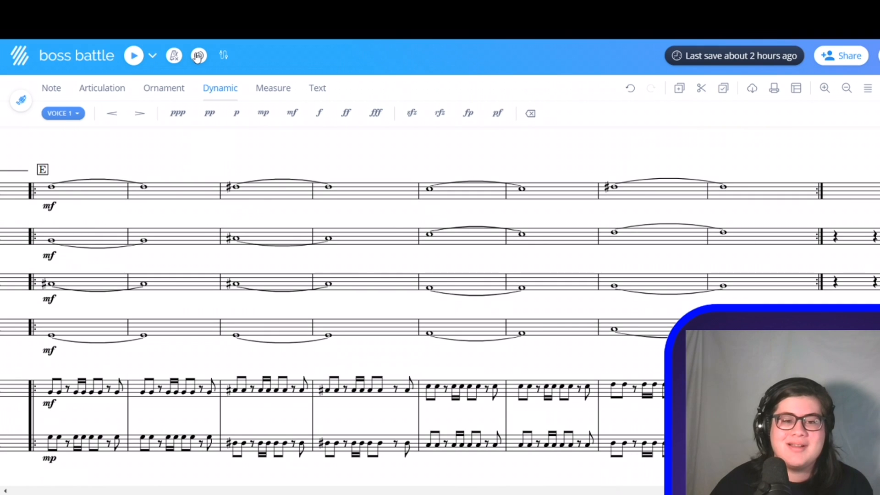
click(198, 55)
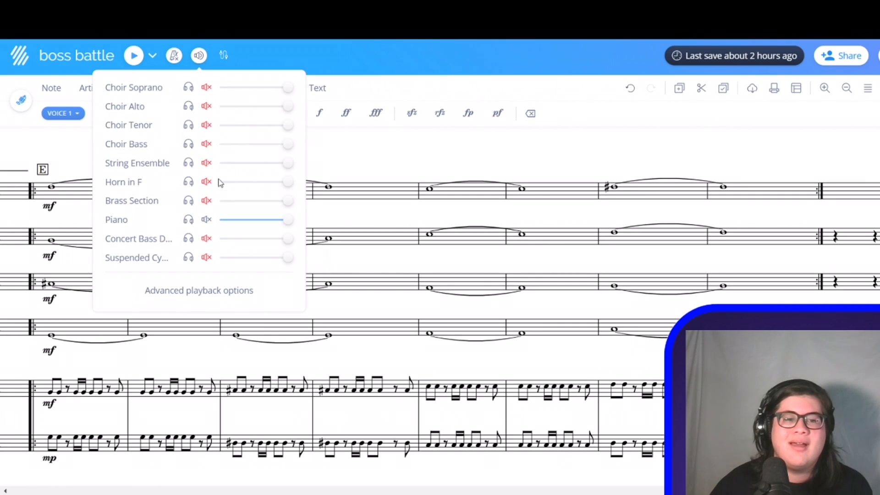
click(207, 219)
click(207, 88)
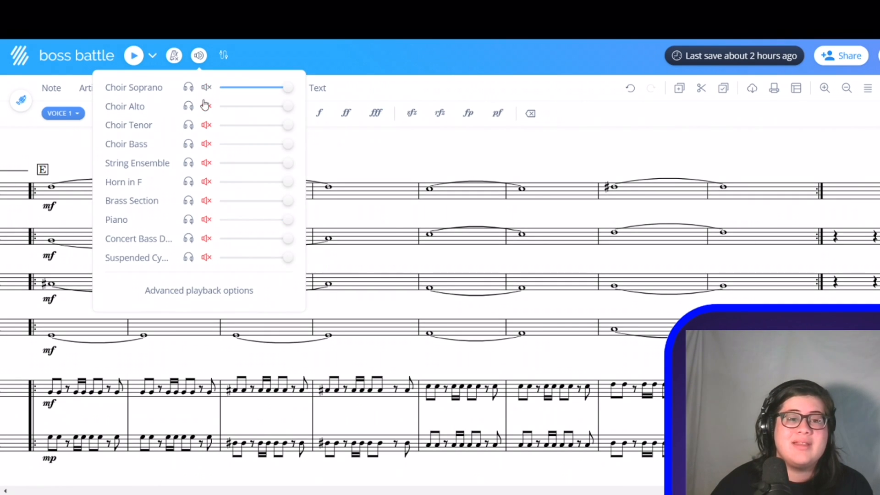
click(206, 106)
click(206, 124)
click(207, 143)
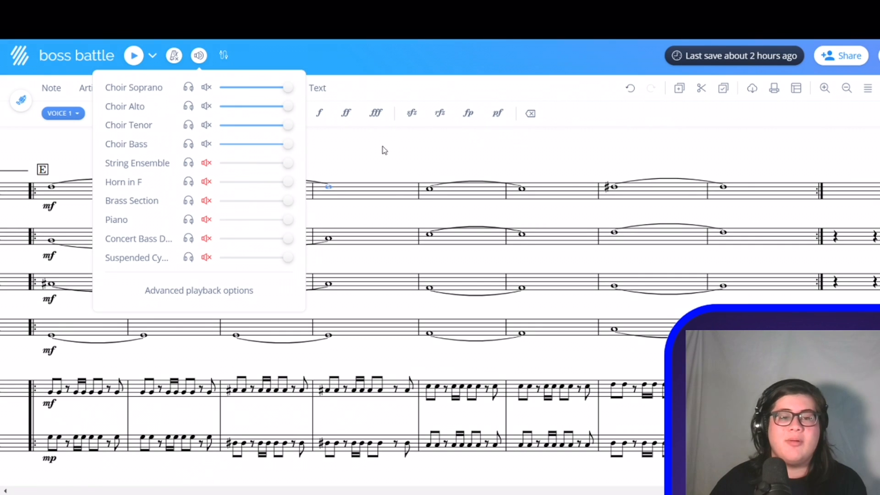
- Play the choir parts of section E from its first measure, and stop playback
click(49, 390)
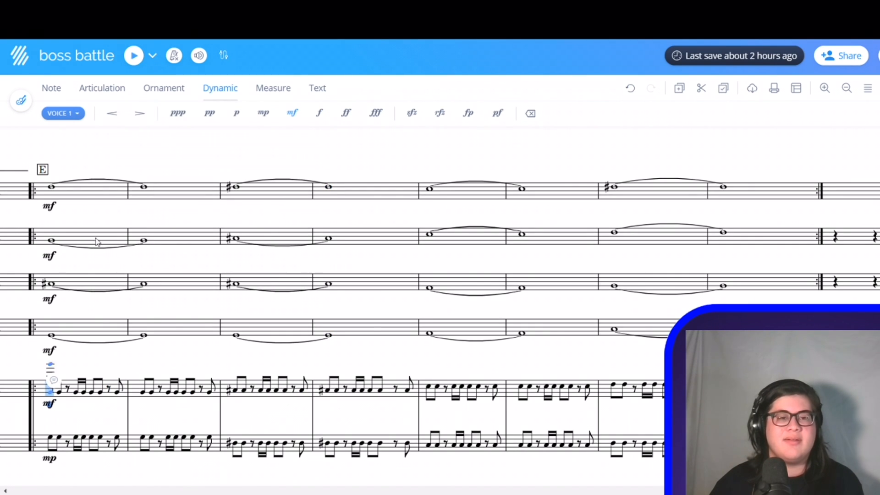
click(82, 391)
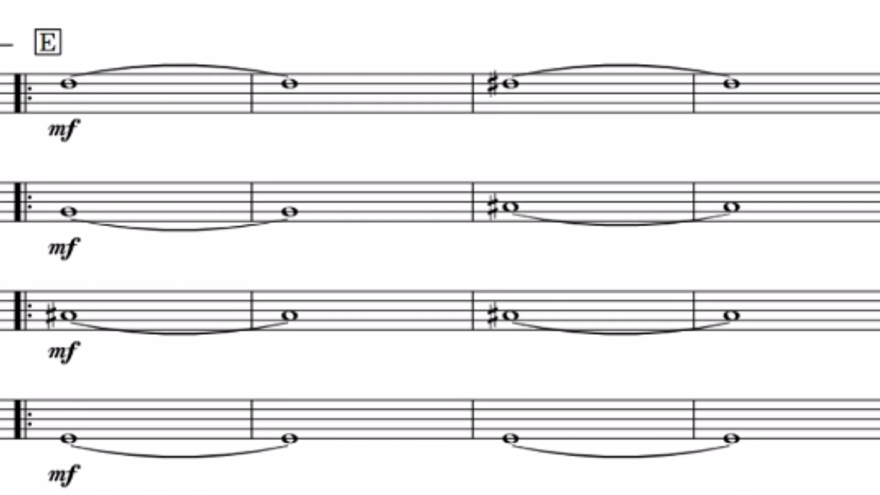
key(space)
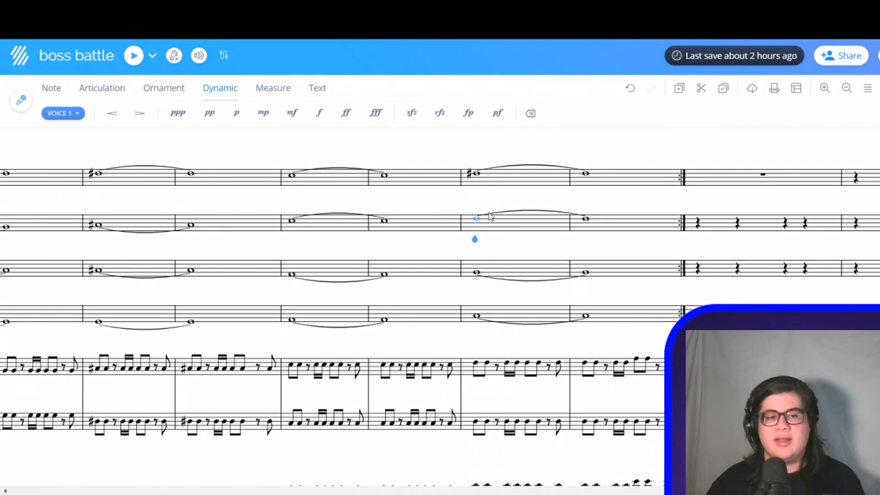
key(space)
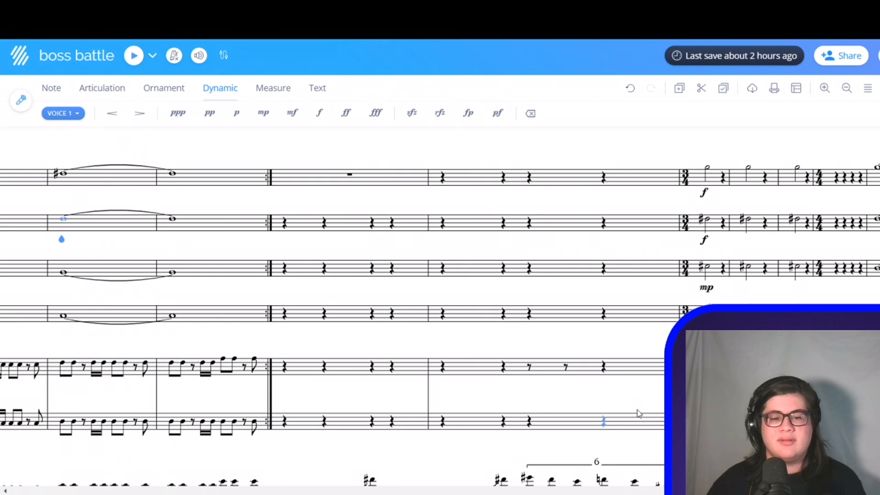
- Check the instrument mute settings and play section E from the upper String Ensemble staff's seventh measure, stopping in the eighth
scroll(291, 175, left, 10)
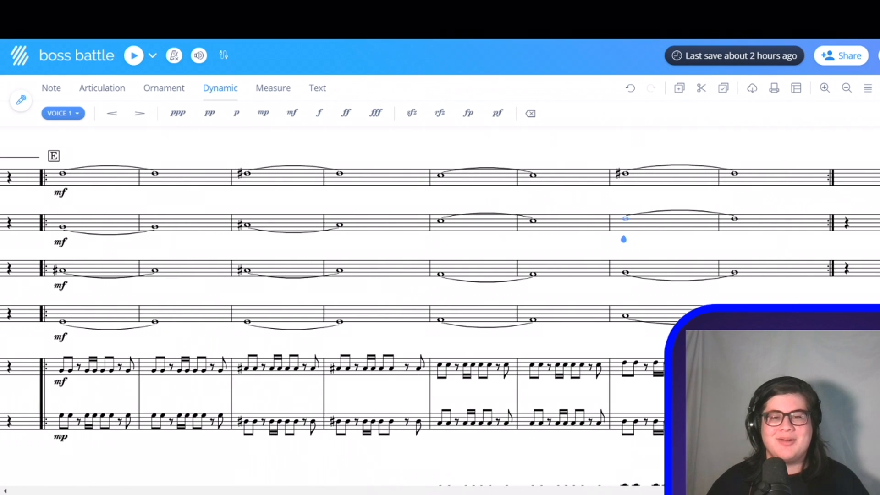
scroll(291, 175, right, 3)
click(199, 56)
click(206, 144)
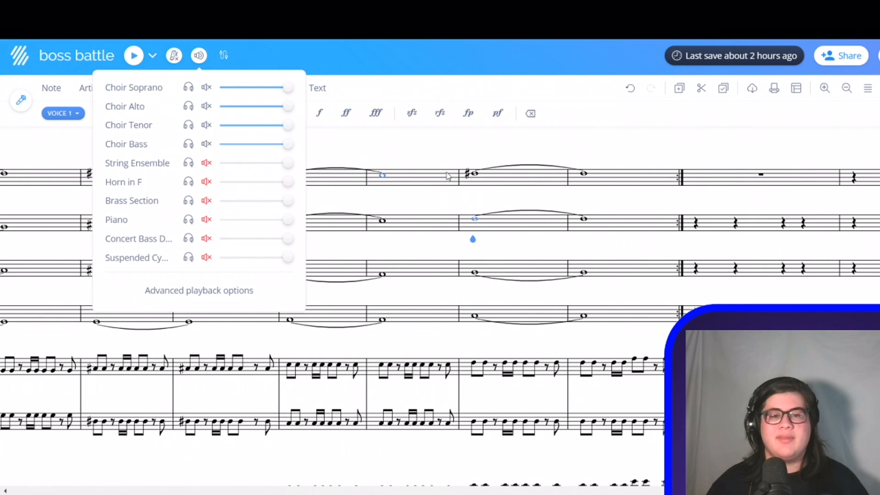
click(473, 366)
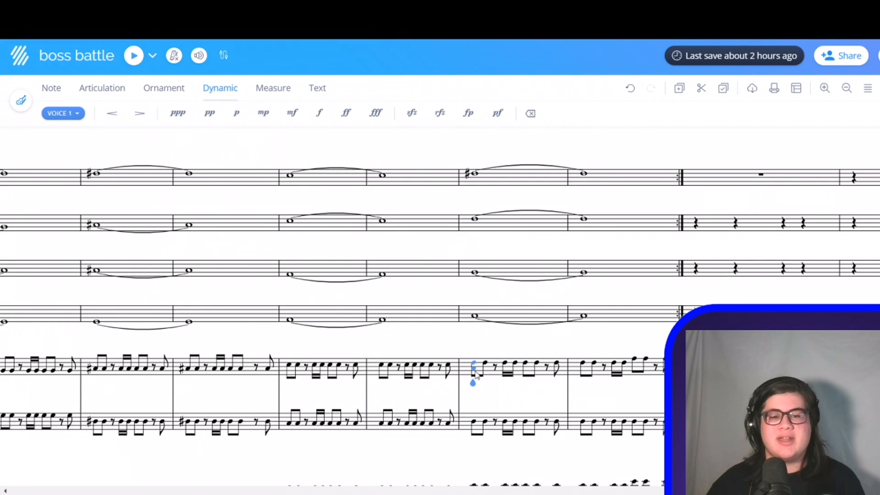
key(space)
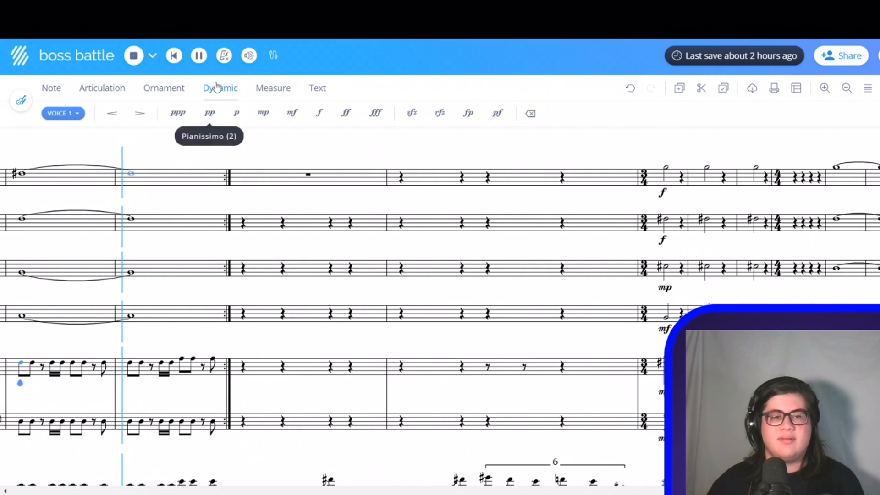
click(131, 58)
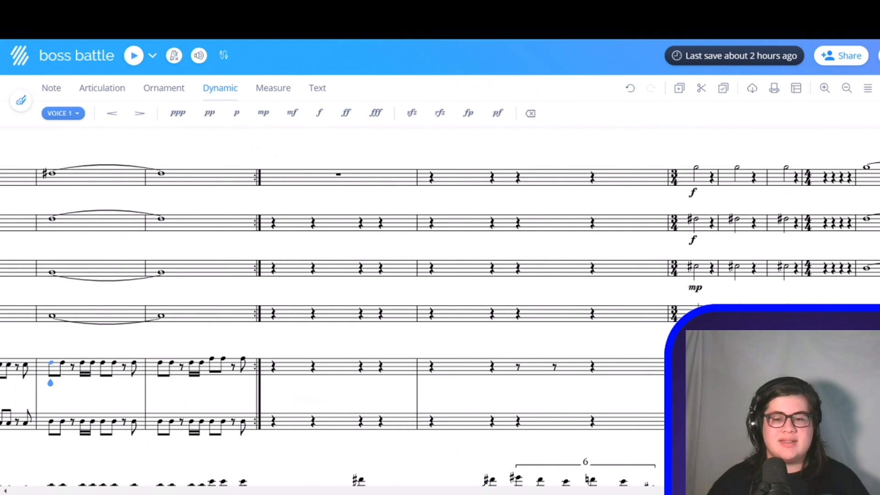
- Play section E from the first beat of the upper Brass Section staff, and stop playback in its last measure
drag(803, 490, 710, 478)
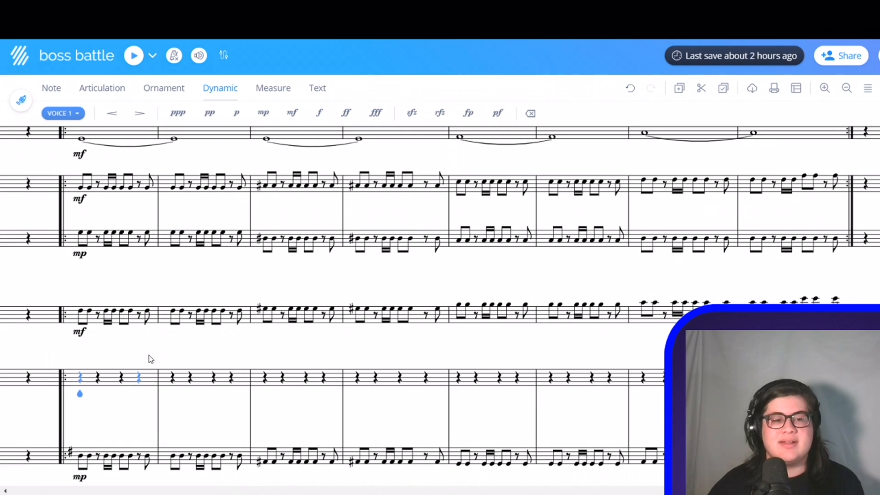
key(space)
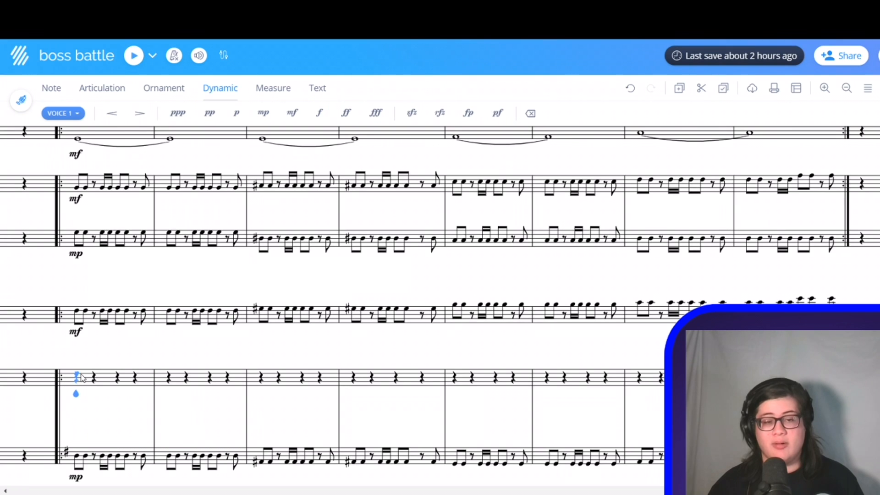
key(space)
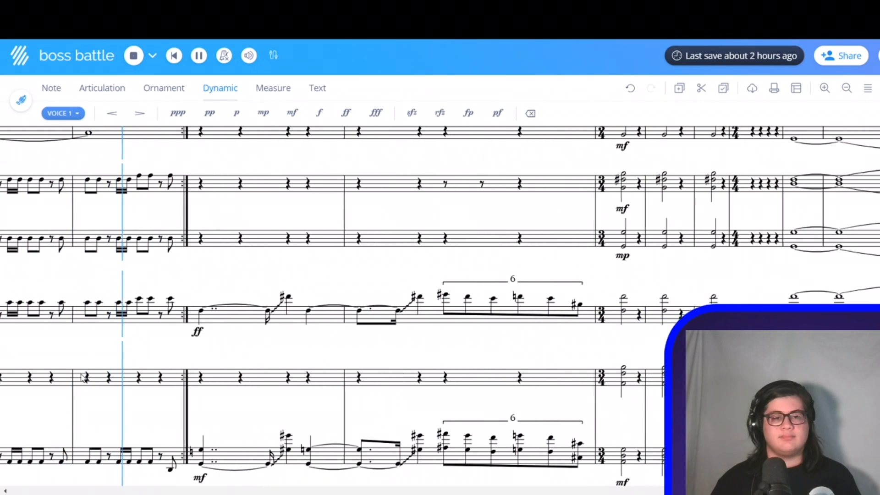
key(space)
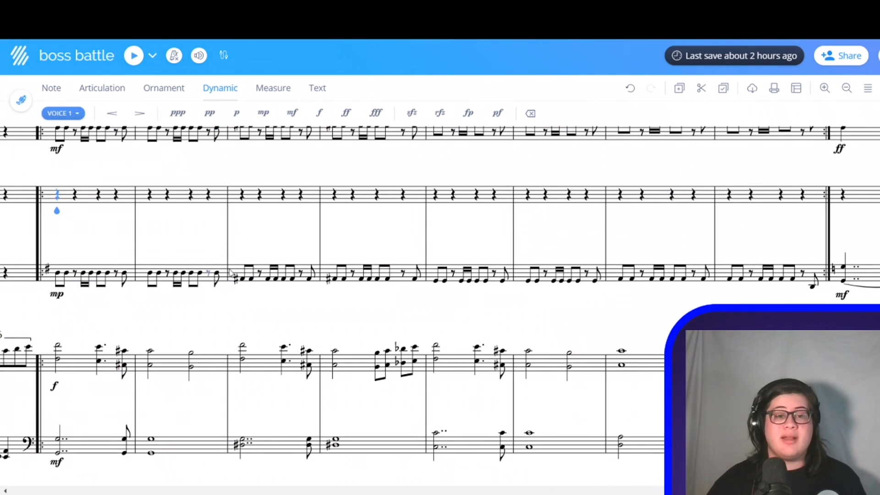
- Review the Horn, Brass Section and Piano staves in section E, and replay the section from its first measure
scroll(241, 253, up, 4)
scroll(240, 253, down, 1)
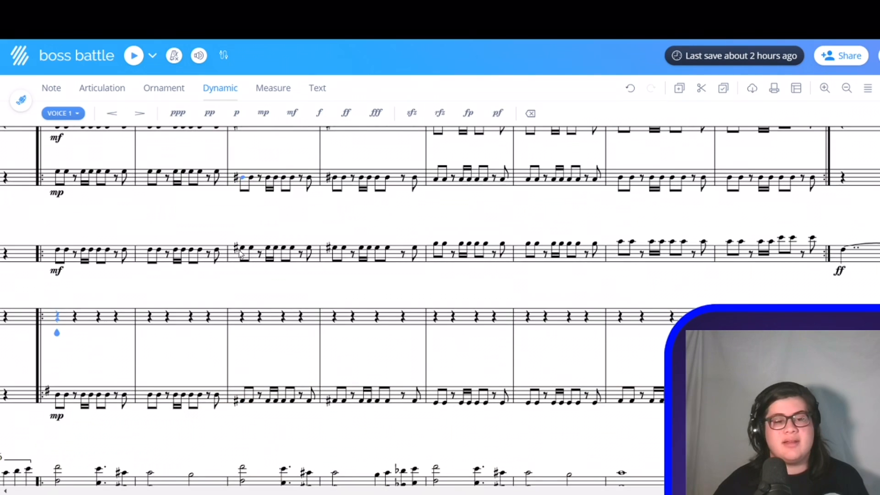
scroll(241, 253, down, 1)
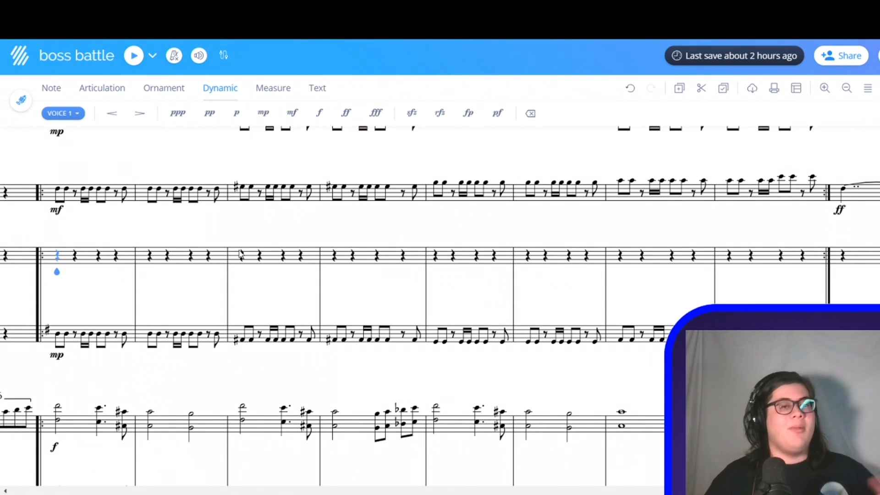
scroll(80, 255, down, 2)
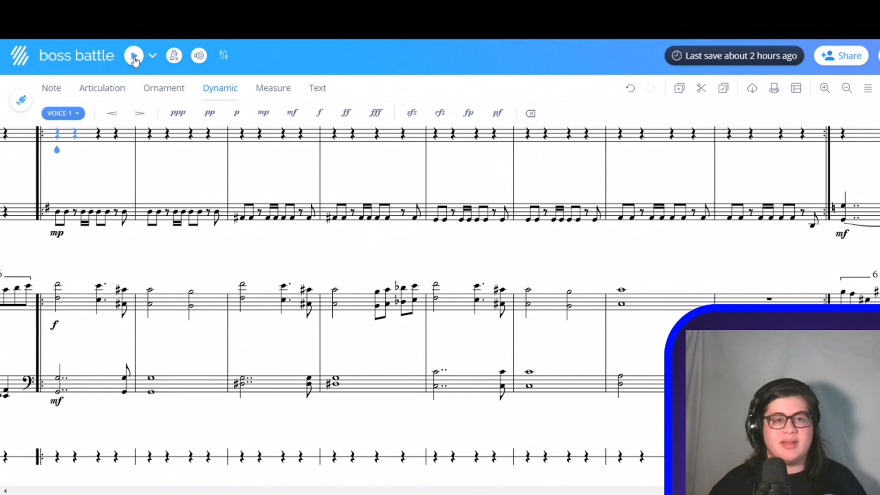
click(132, 56)
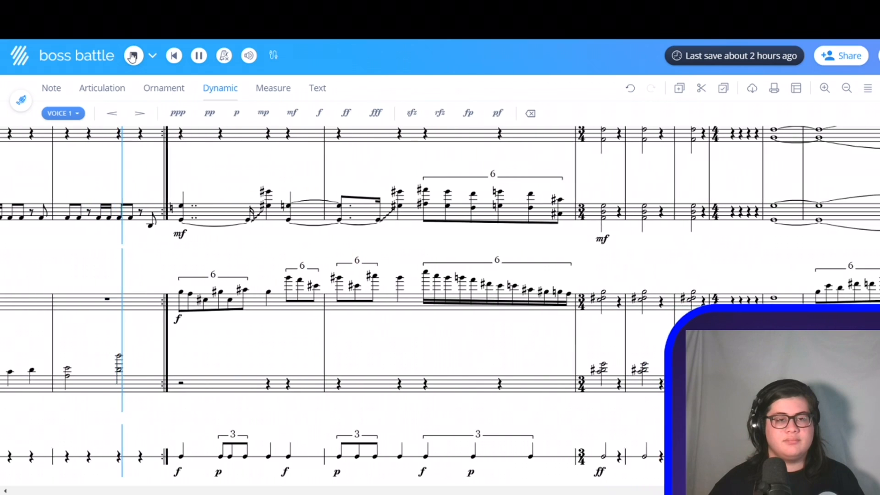
click(132, 56)
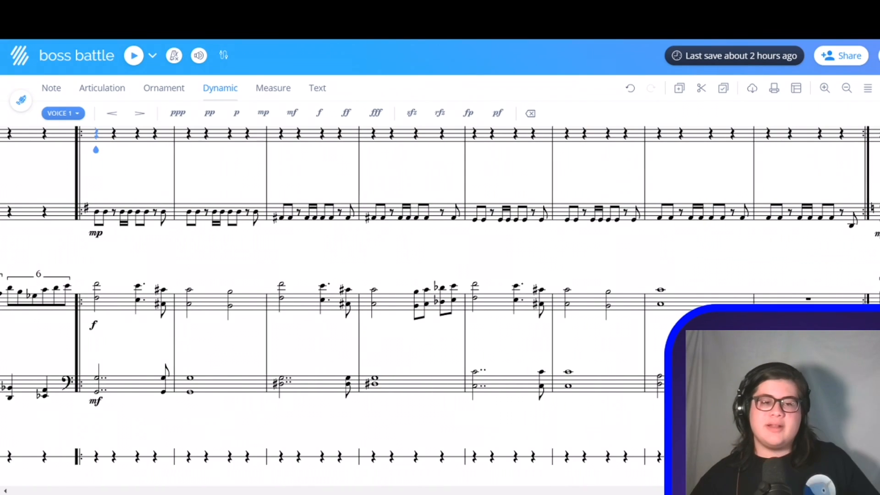
- Compare the Brass Section and Piano parts of section E with the measures following its closing repeat
scroll(439, 303, right, 1)
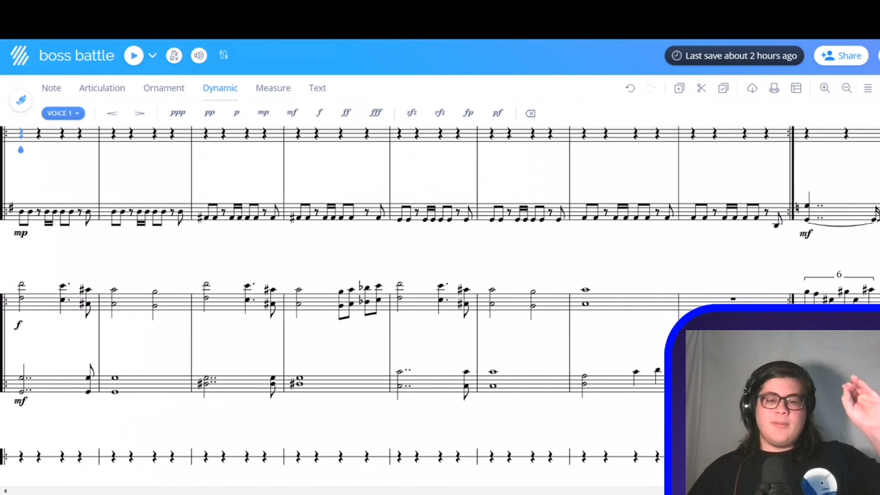
scroll(635, 451, left, 2)
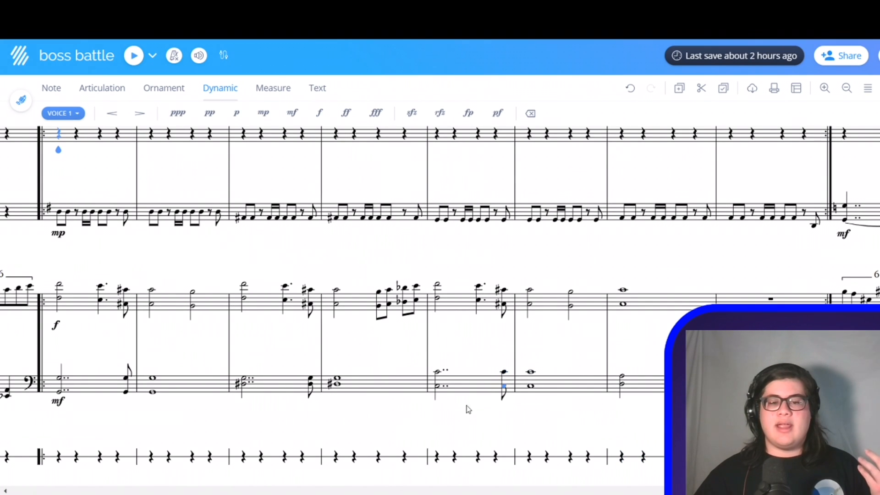
scroll(448, 348, up, 3)
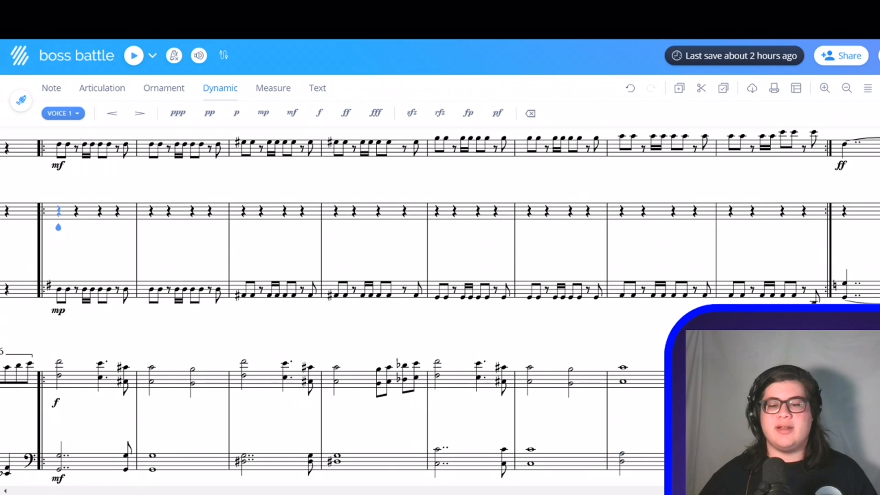
scroll(58, 227, right, 10)
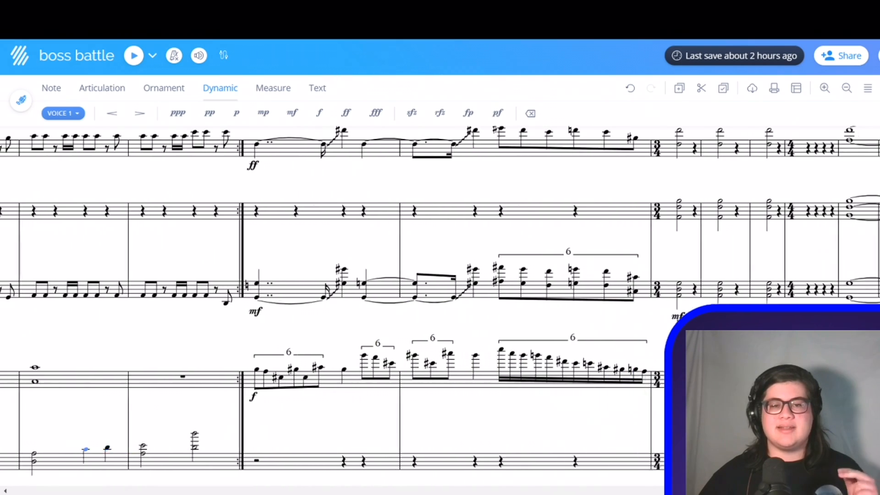
- Review the choir, String Ensemble, Horn and Brass Section staves in the two measures following section E's closing repeat
scroll(559, 337, up, 5)
scroll(559, 338, up, 2)
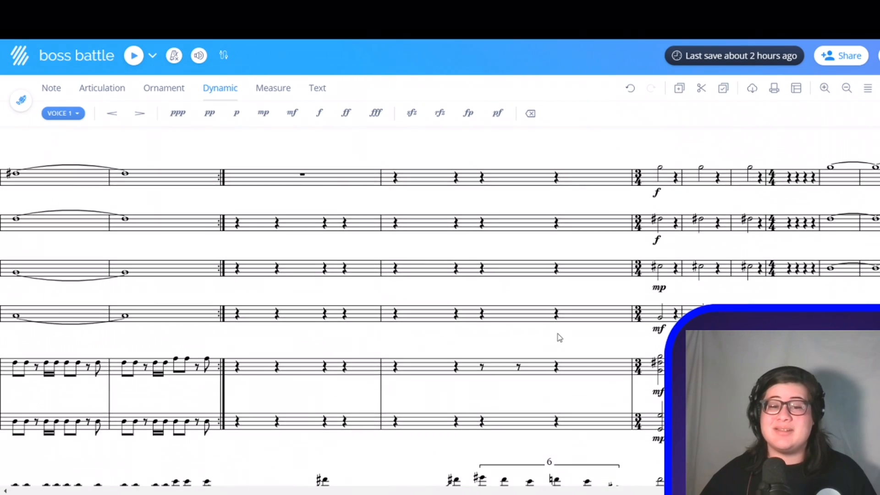
scroll(559, 338, down, 4)
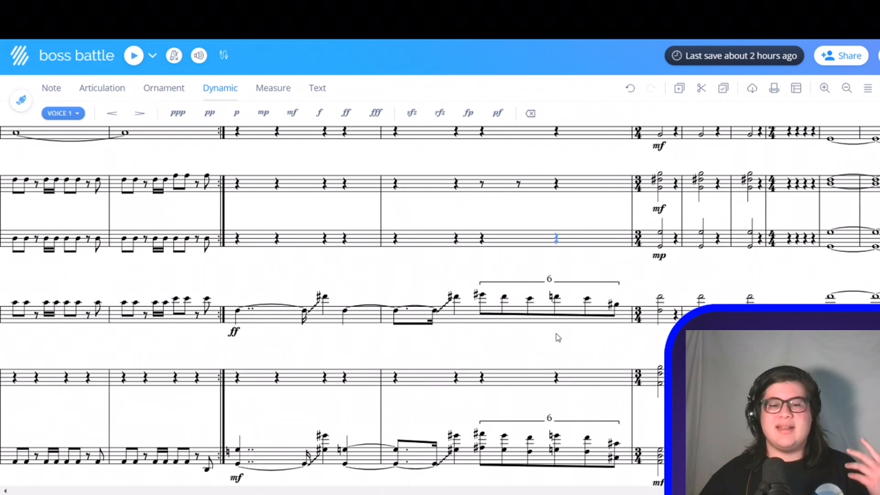
scroll(558, 338, down, 1)
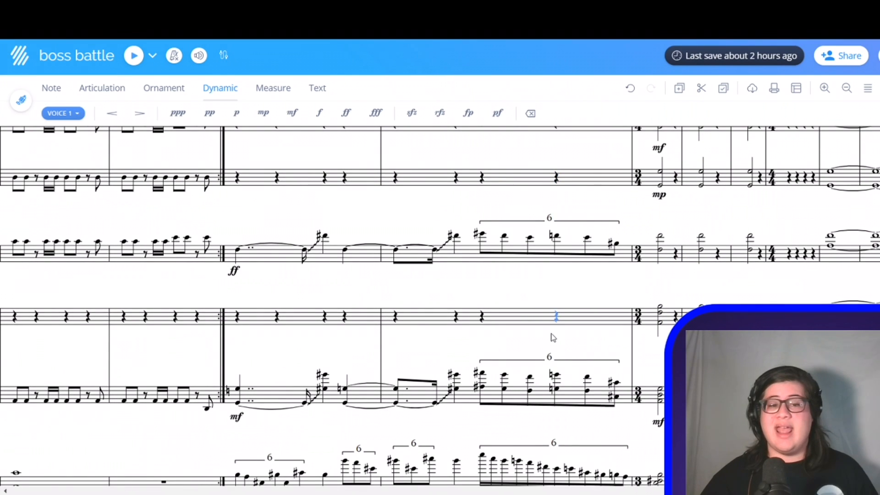
key(Left)
key(Left)
key(Left)
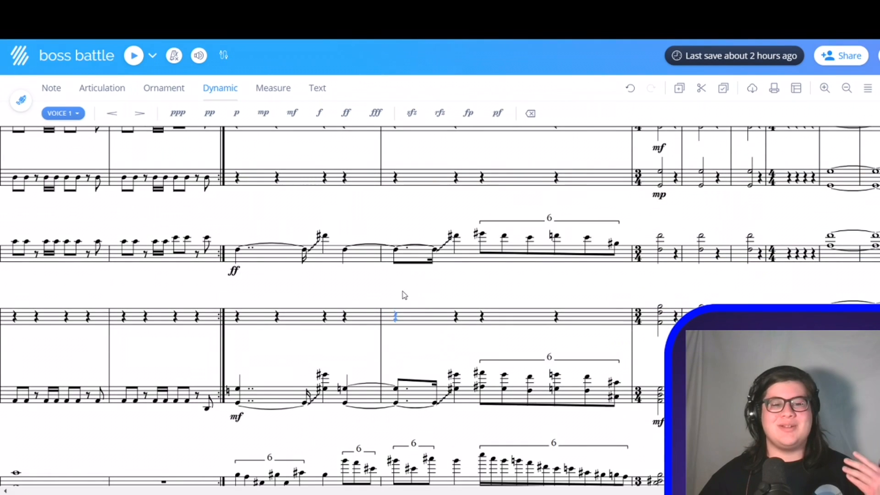
- Mute the Piano, unmute Horn in F, and play from the first beat after the repeat
click(199, 55)
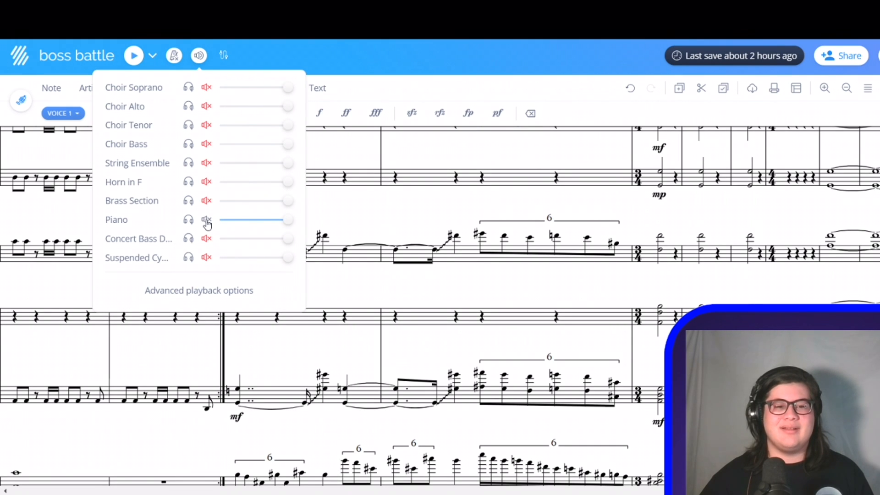
click(206, 220)
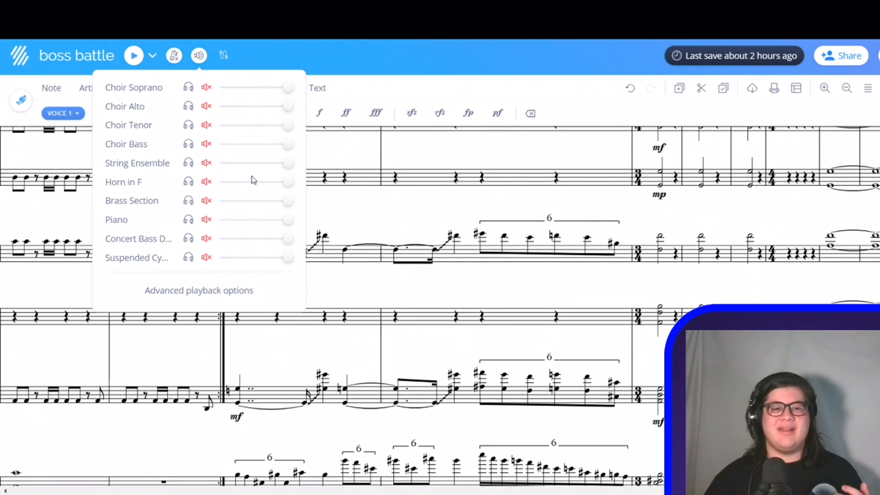
click(206, 181)
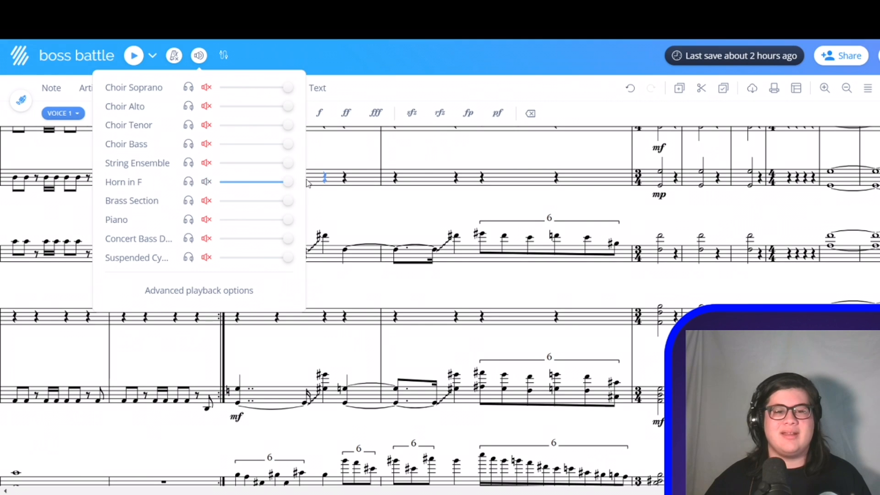
click(327, 177)
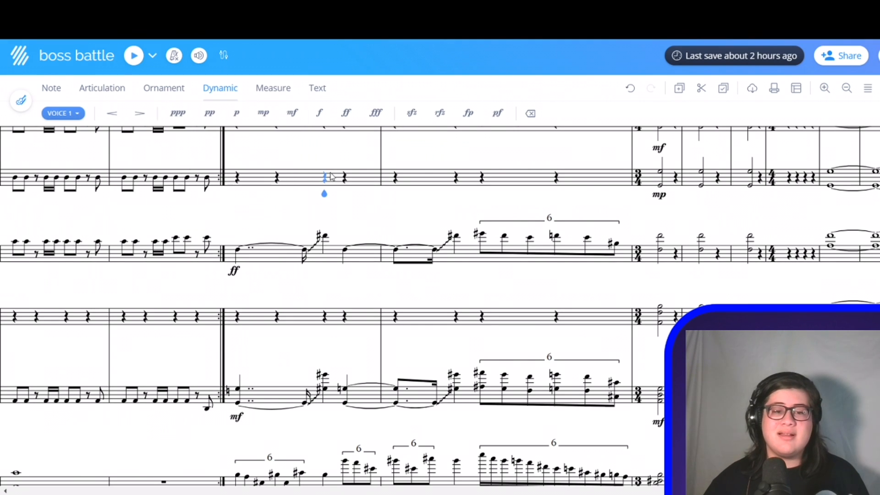
click(246, 178)
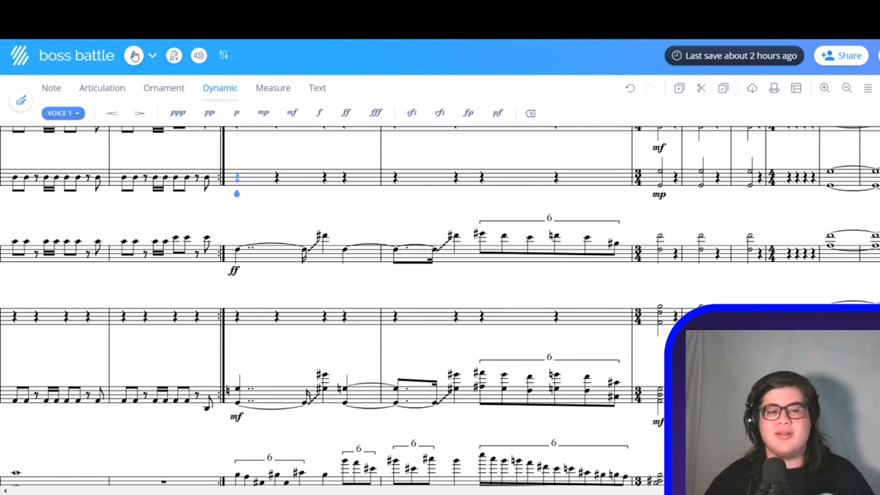
click(134, 56)
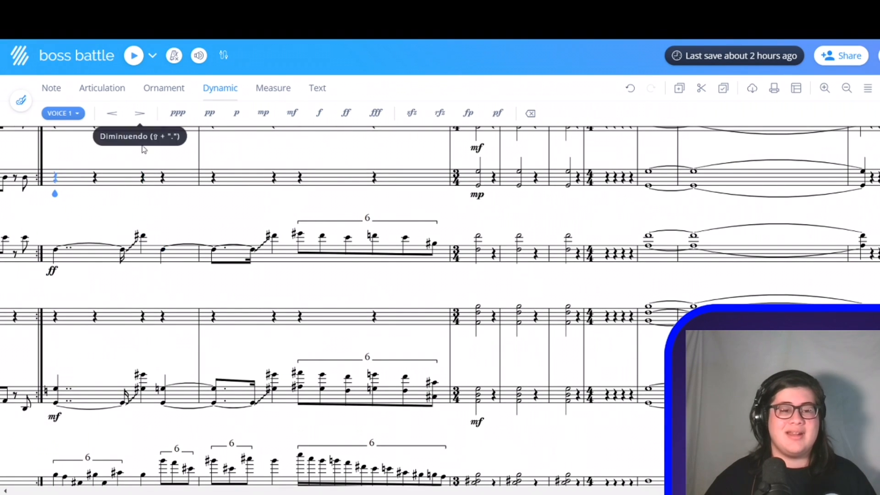
- Unmute the Brass Section alongside Horn in F, and replay from the first beat after the repeat
click(199, 55)
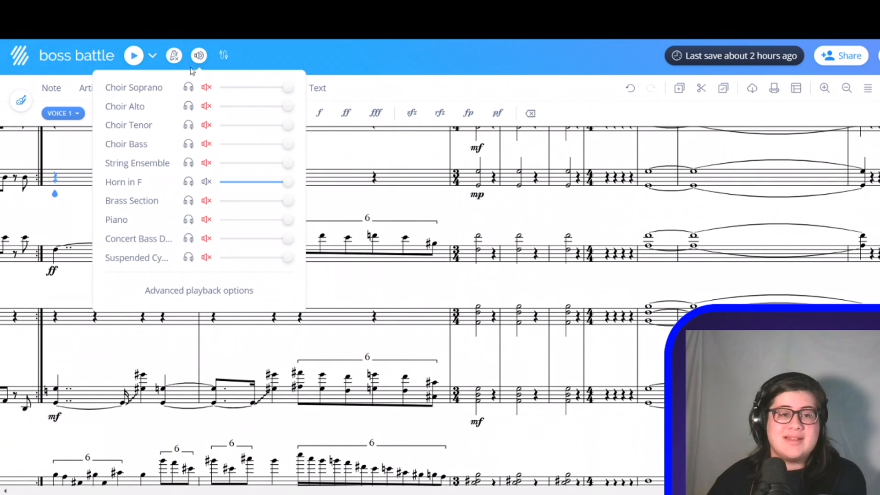
click(206, 200)
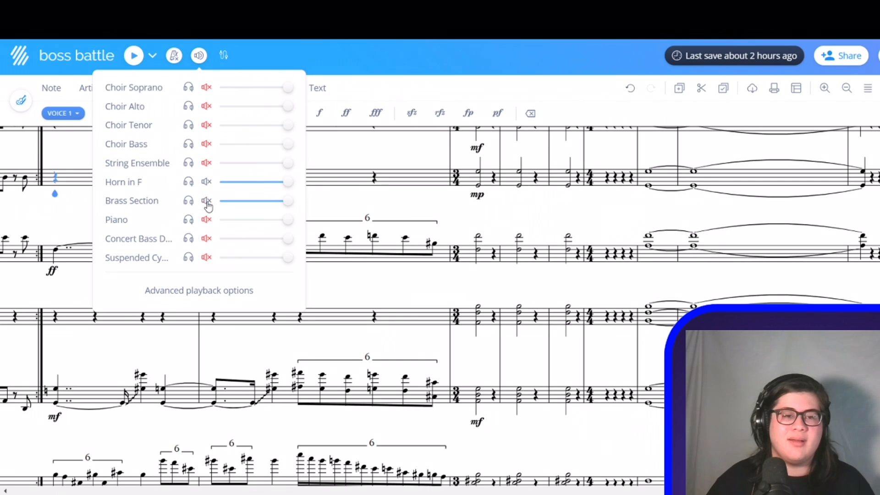
click(341, 158)
click(59, 179)
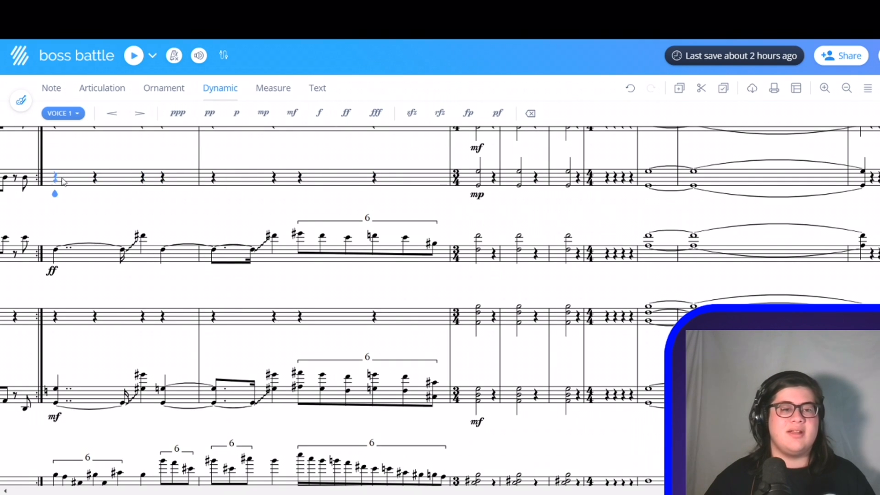
click(133, 57)
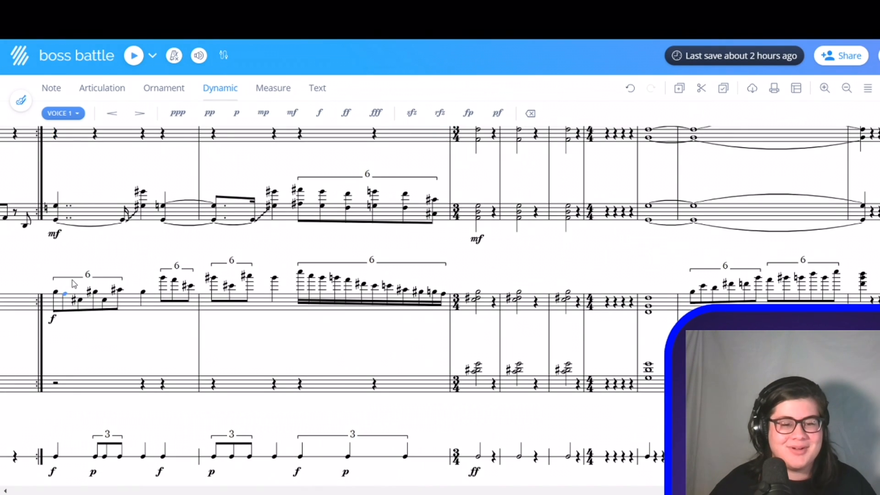
- Unmute the Piano alongside Horn in F and Brass Section, and play from the upper Brass Section staff's first beat after the repeat
click(73, 279)
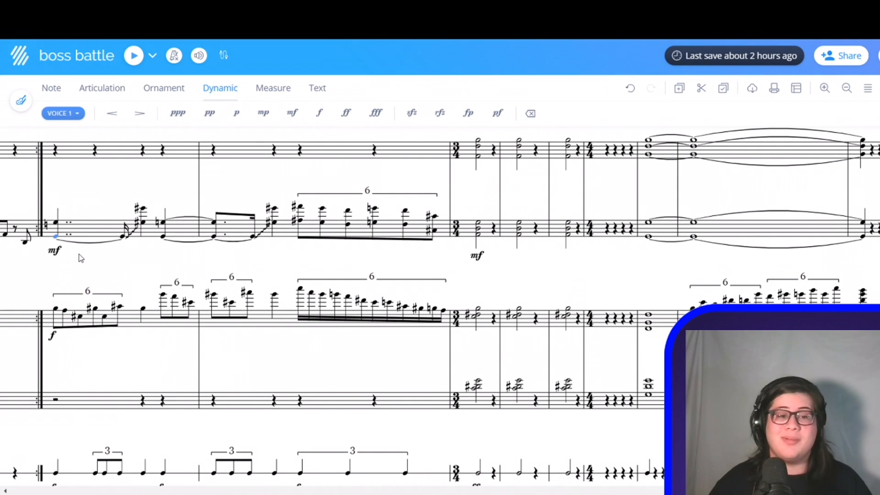
click(61, 152)
key(shift+Right)
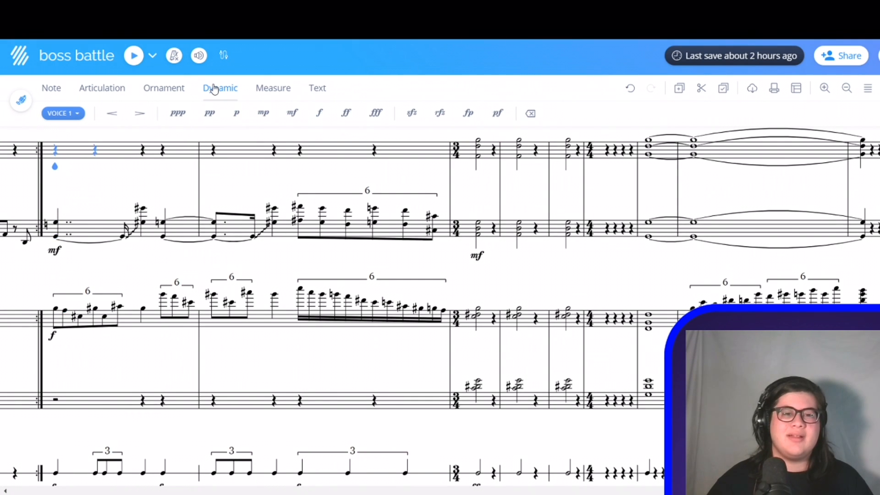
click(199, 56)
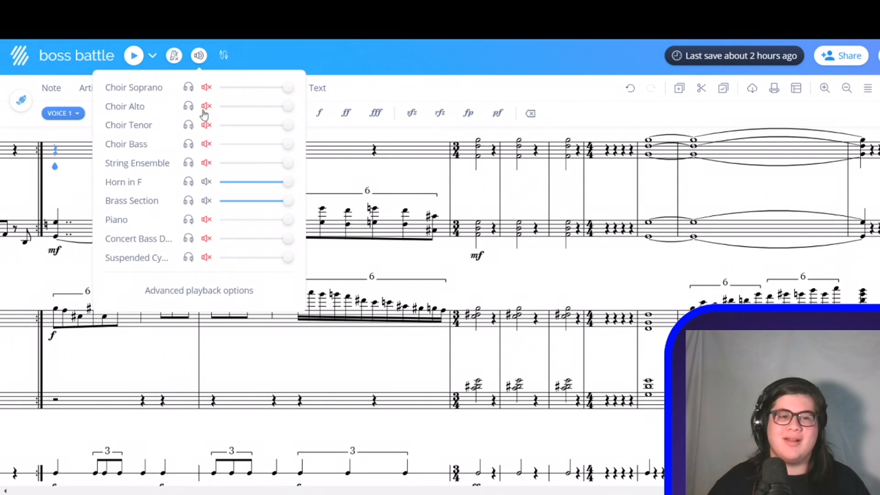
click(207, 220)
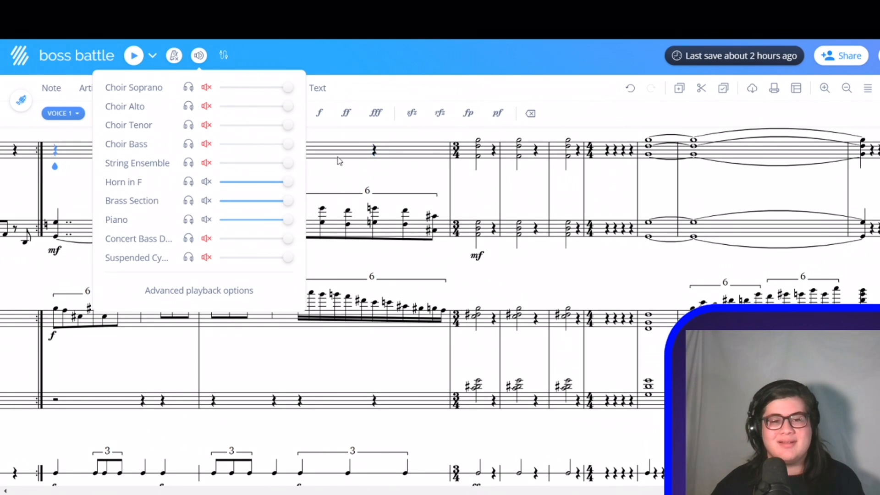
click(362, 156)
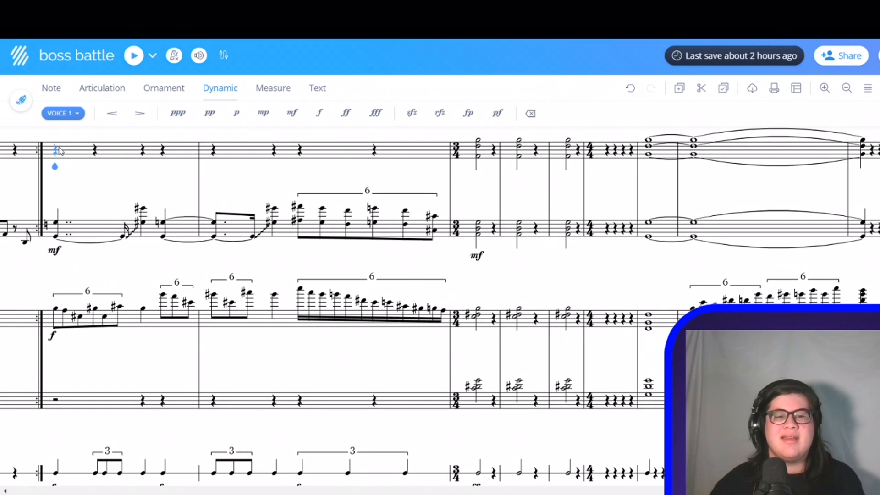
drag(59, 150, 95, 142)
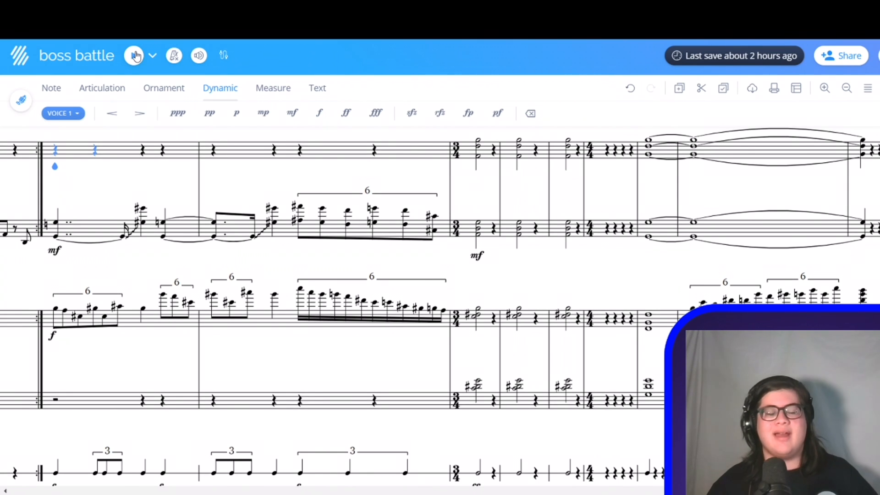
click(135, 56)
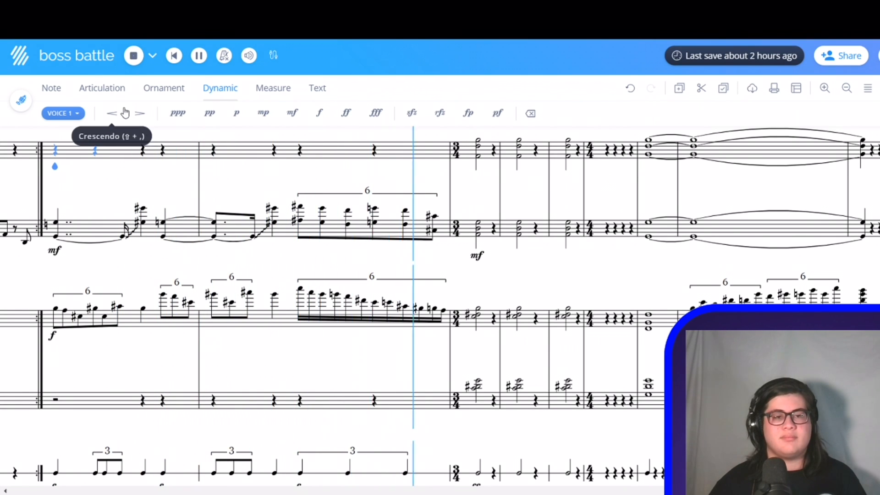
- Play the music after the repeat from the half rest on the lower Piano staff
scroll(78, 249, down, 1)
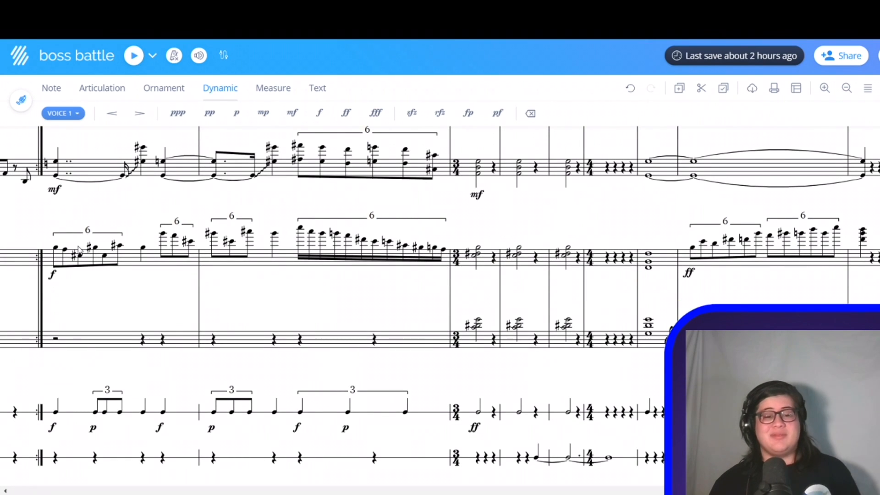
click(66, 338)
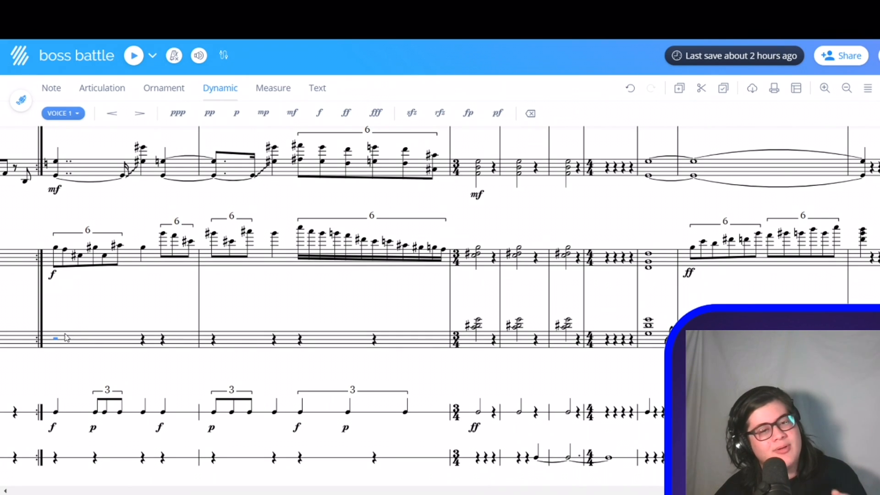
click(64, 298)
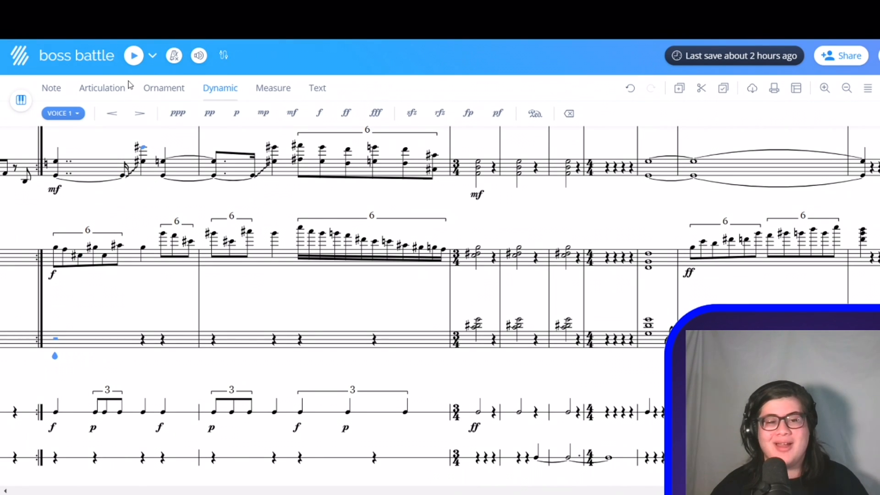
click(137, 57)
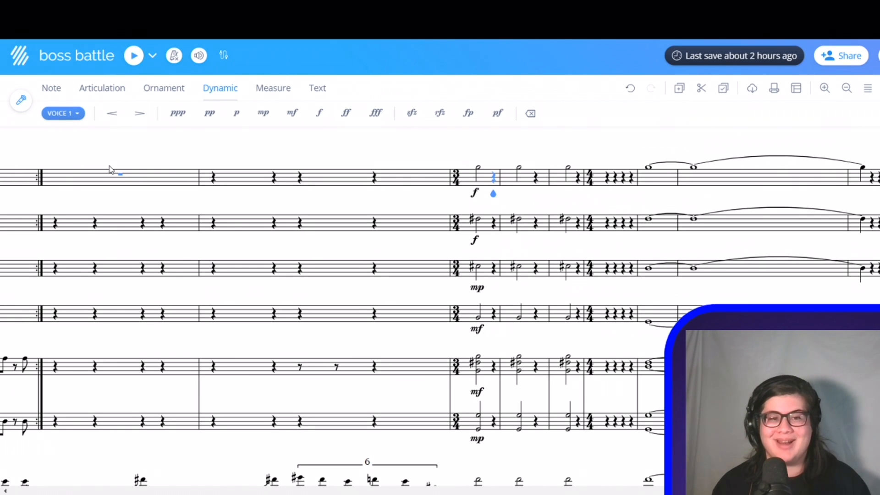
- Play from the quarter rest in the Choir Soprano's first 3/4 measure, and review the staves below
key(space)
key(space)
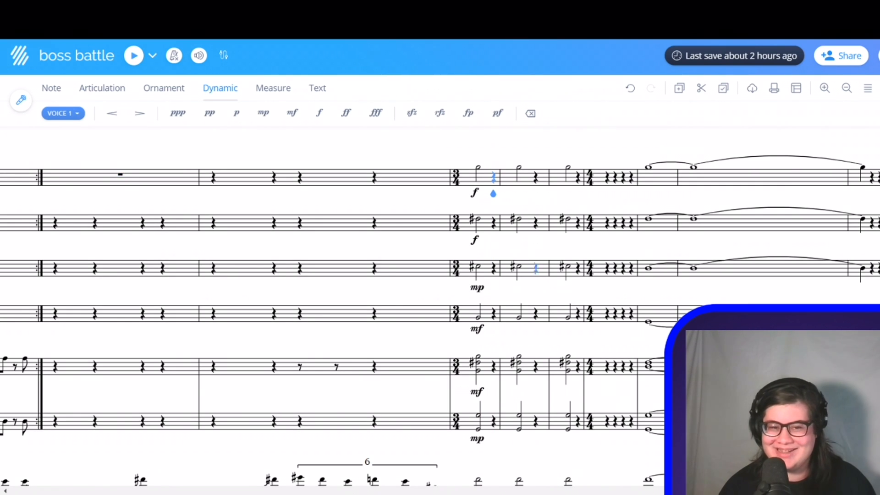
scroll(118, 173, down, 2)
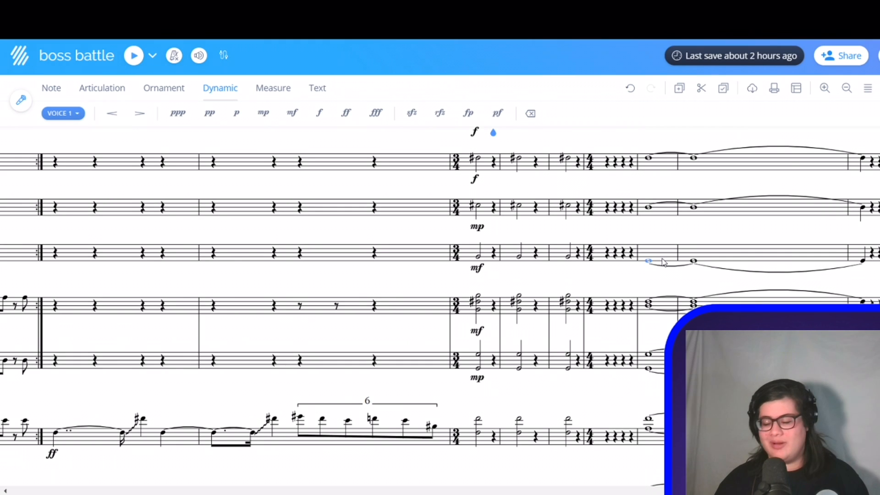
- Play repeatedly from the last quarter rest of the Choir Alto's 4/4 measure, just before the tied whole notes
click(847, 88)
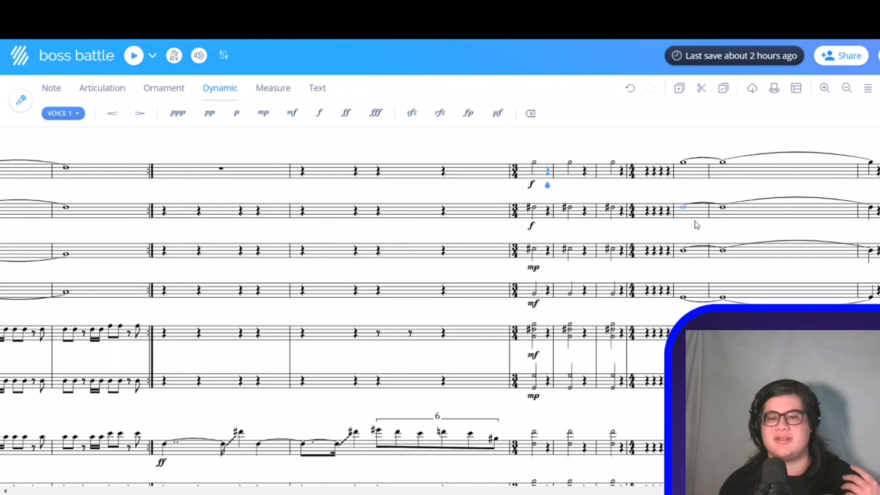
click(668, 211)
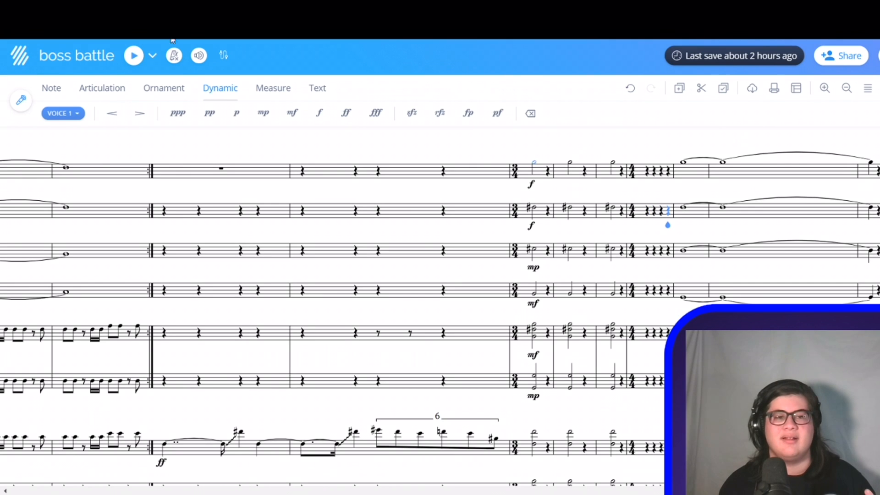
click(135, 56)
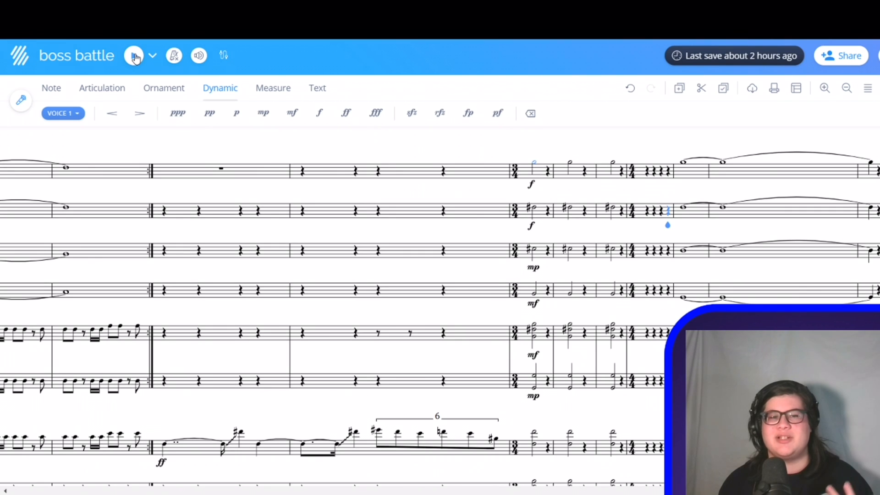
click(135, 56)
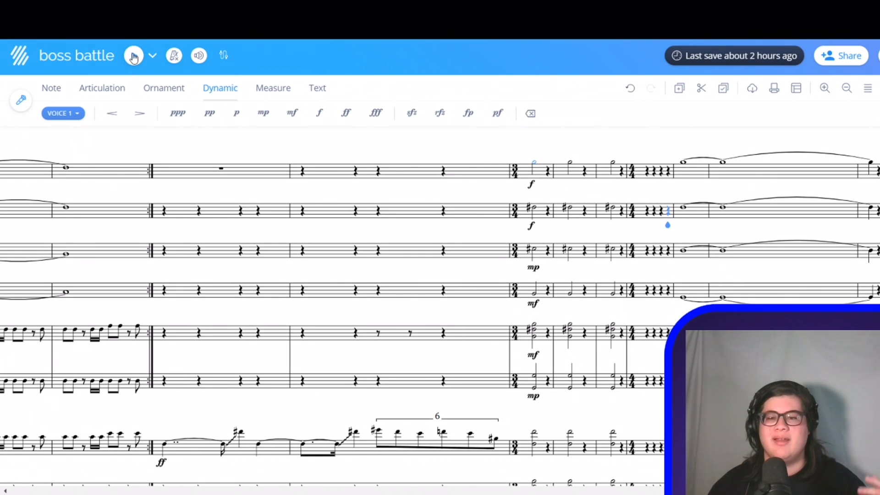
click(133, 56)
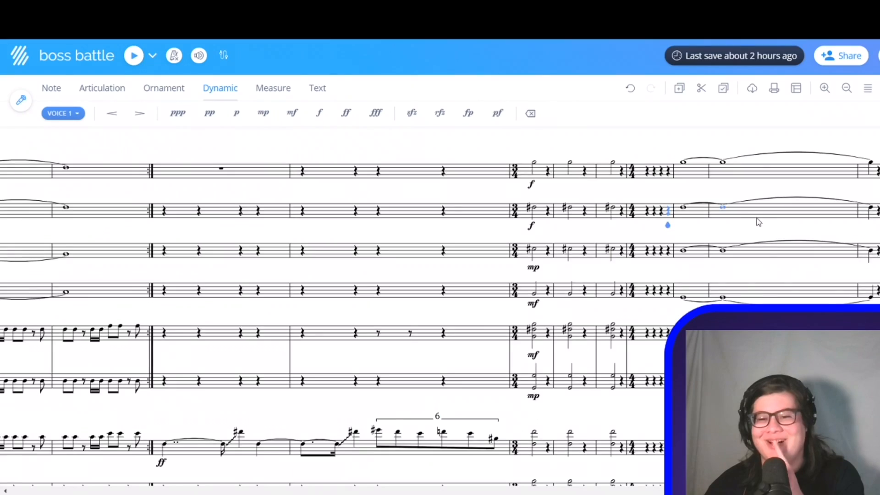
- Play only the Piano and Concert Bass Drum from the lower Brass Section staff's first tied whole note after the 4/4 rests
scroll(758, 222, down, 6)
click(754, 219)
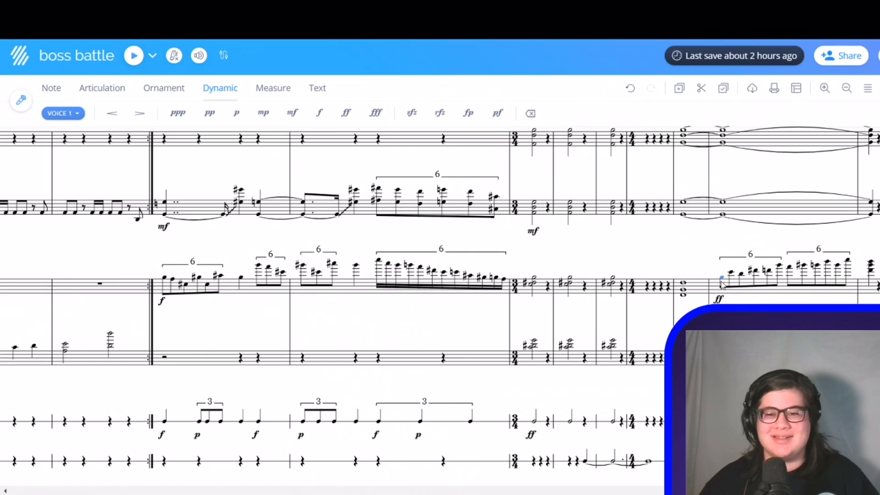
click(653, 284)
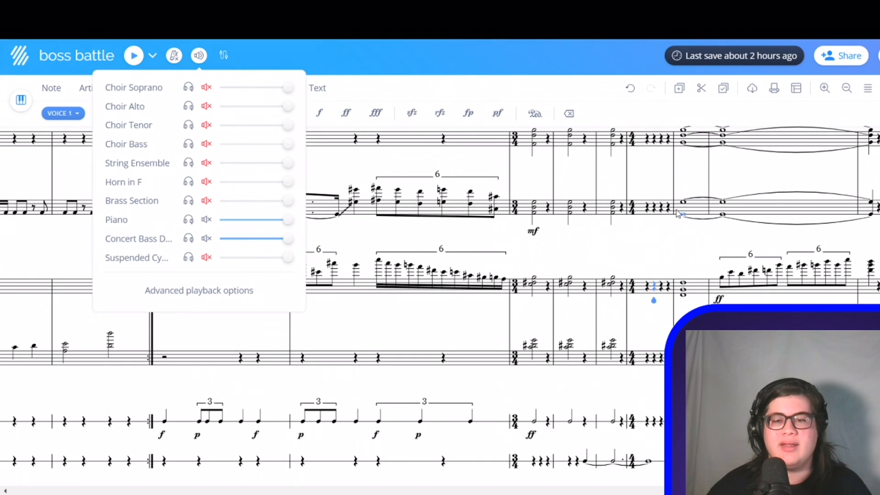
click(678, 212)
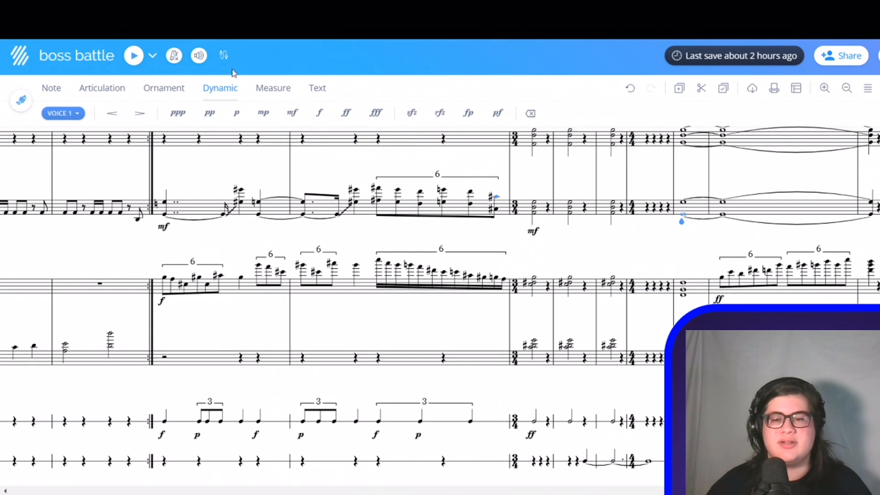
click(132, 56)
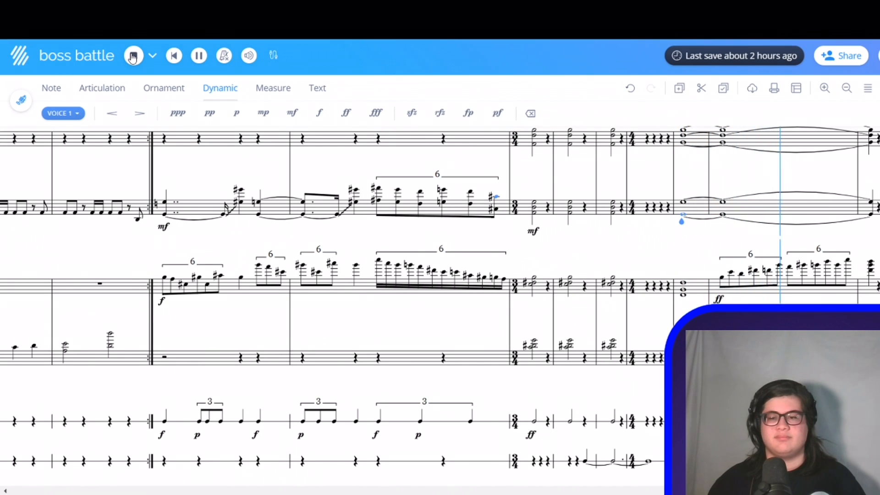
click(133, 57)
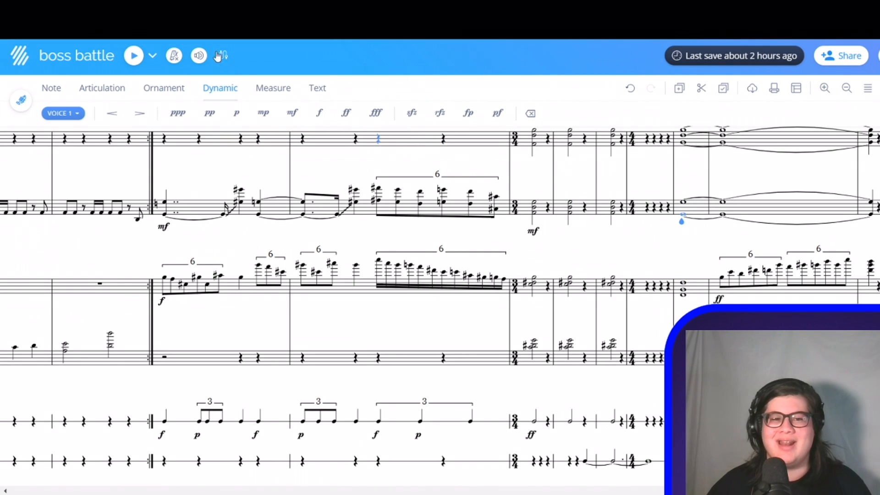
- Unmute the choir, String Ensemble, Horn in F, Brass Section and cymbal parts, and select the first quarter rest in the upper Piano staff's 4/4 measure
click(198, 55)
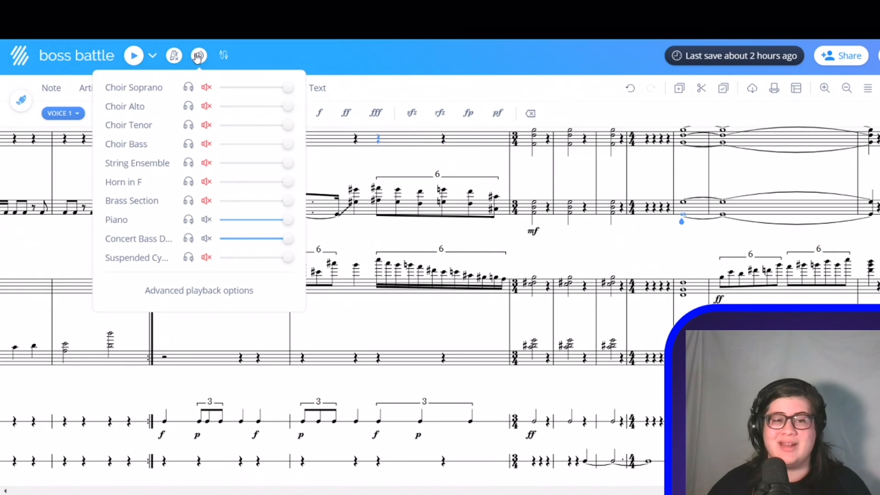
click(206, 201)
click(206, 258)
click(205, 181)
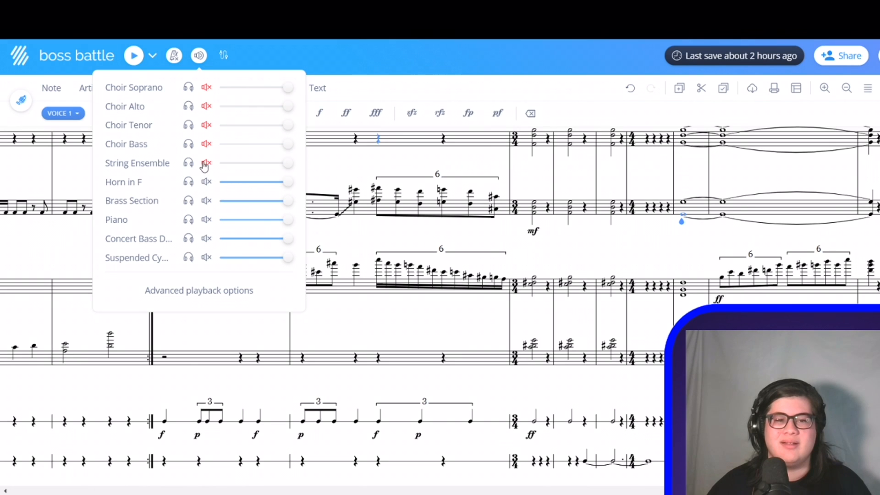
click(206, 163)
click(206, 144)
click(206, 125)
click(206, 106)
click(206, 87)
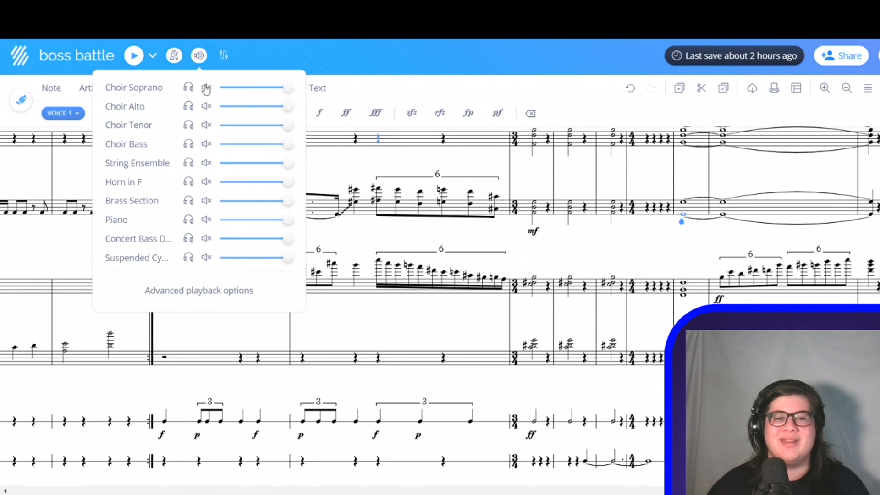
click(633, 246)
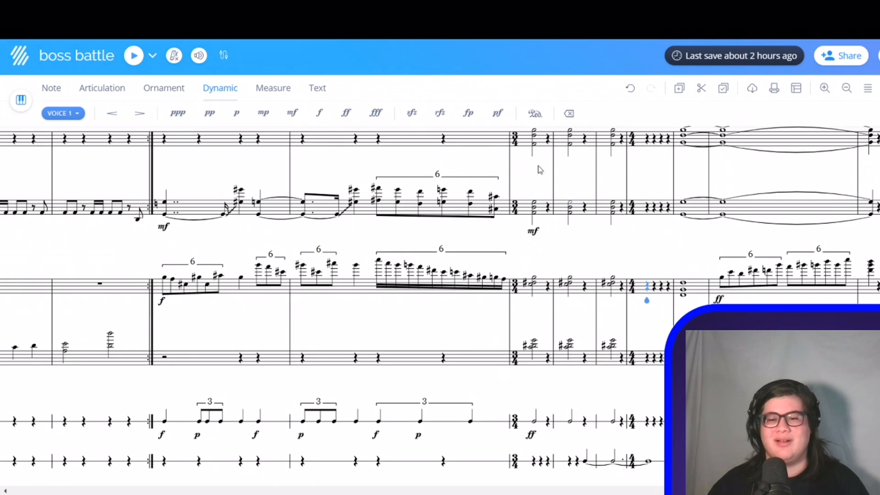